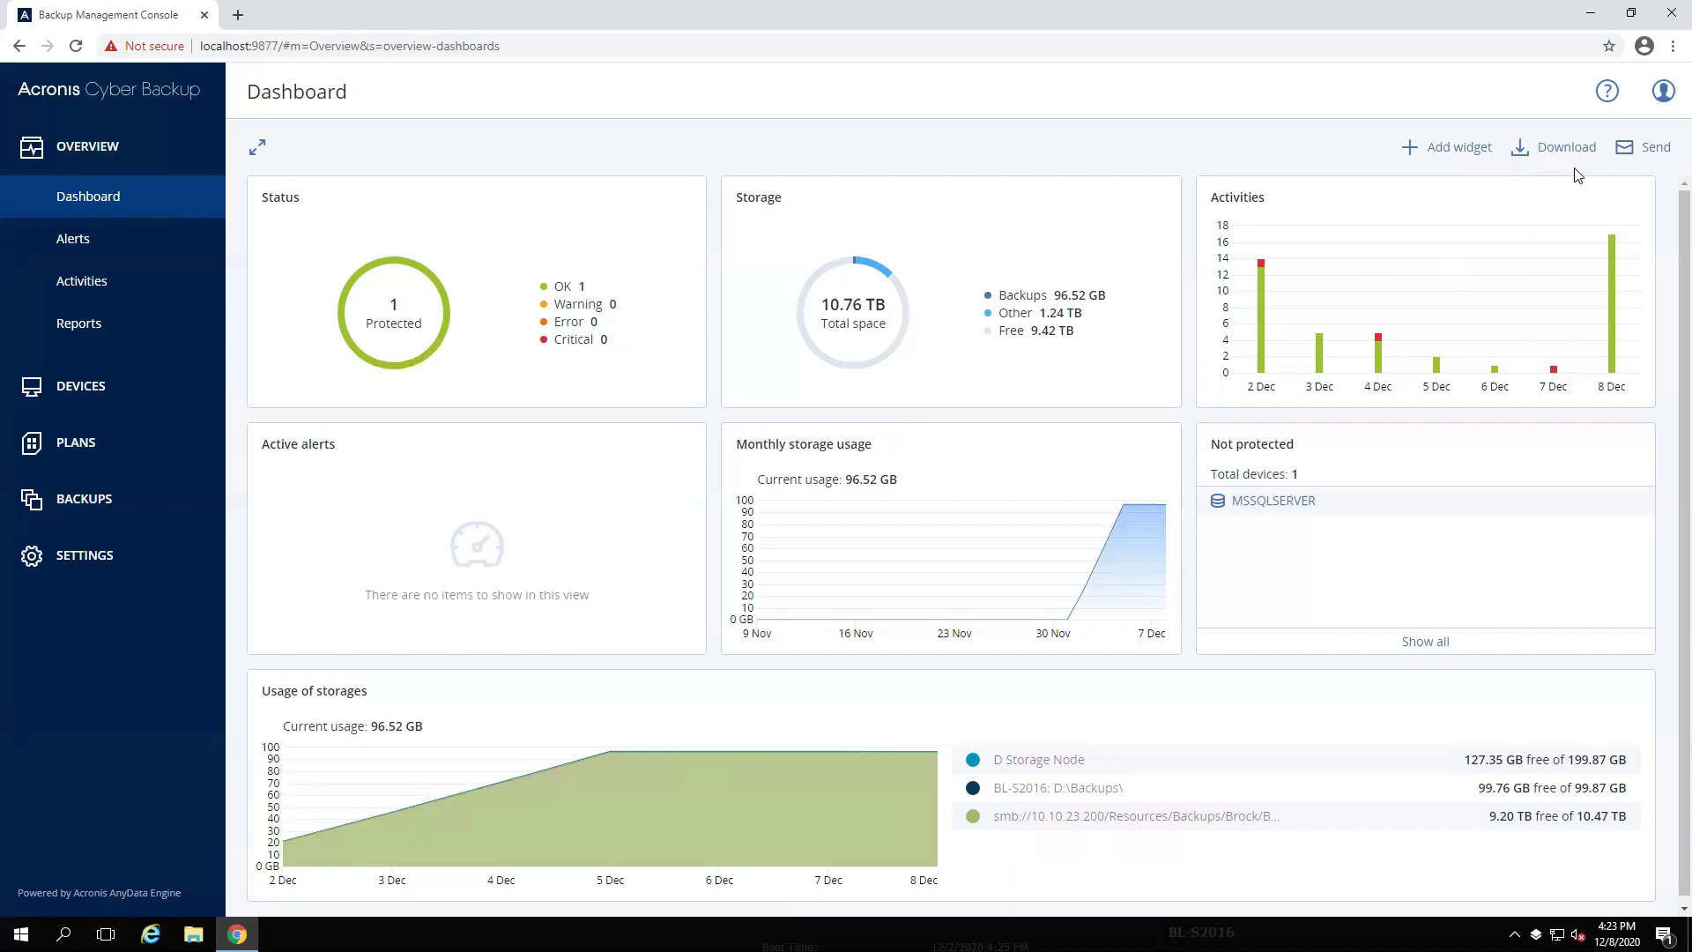
Check the About dialog for Acronis Cyber Backup 12.5 build 16363, then close it
{"action": "left_click", "coordinate": [1604, 93]}
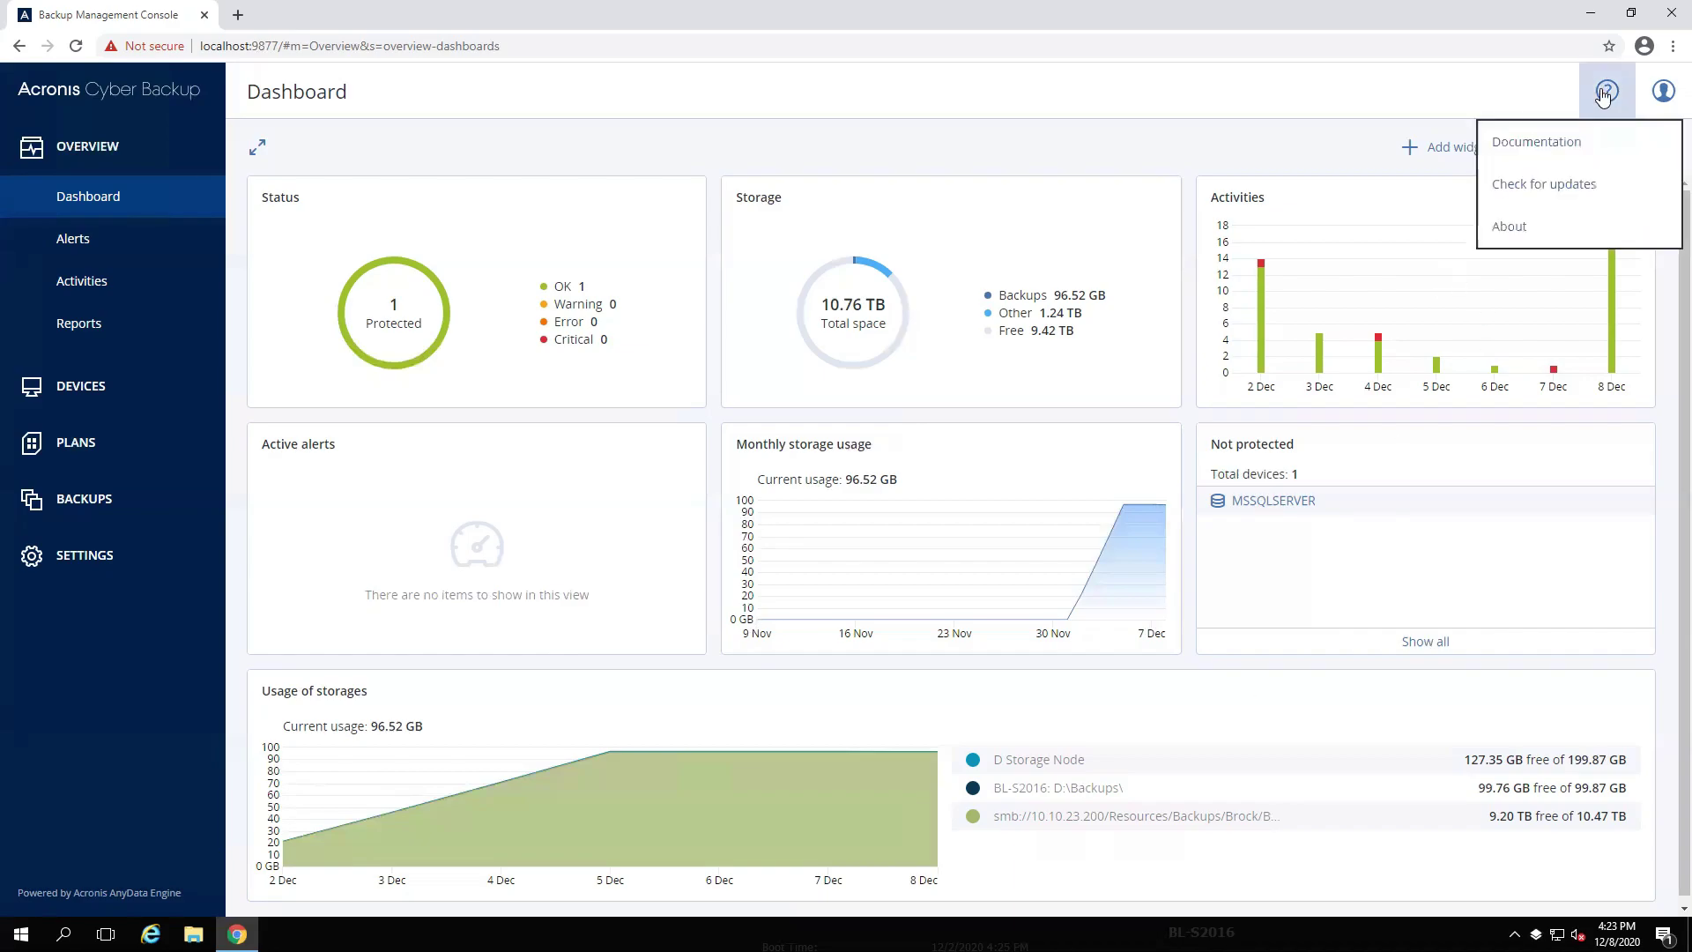
{"action": "left_click", "coordinate": [1525, 229]}
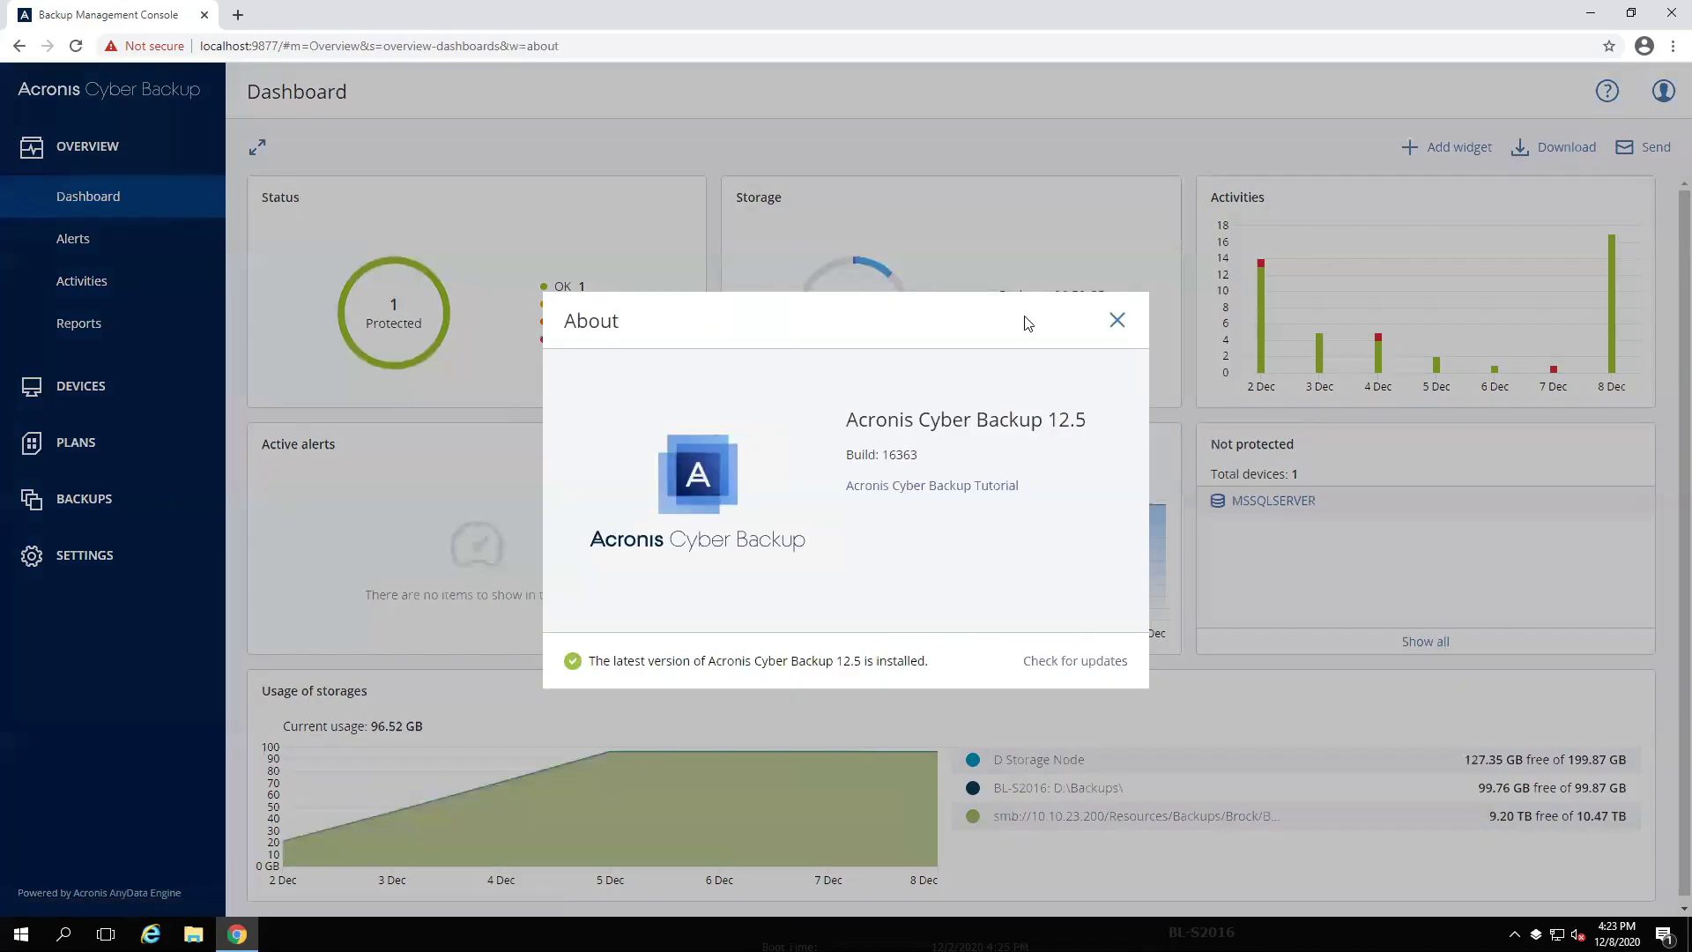
{"action": "triple_click", "coordinate": [880, 451]}
{"action": "left_click", "coordinate": [879, 452]}
{"action": "triple_click", "coordinate": [880, 451]}
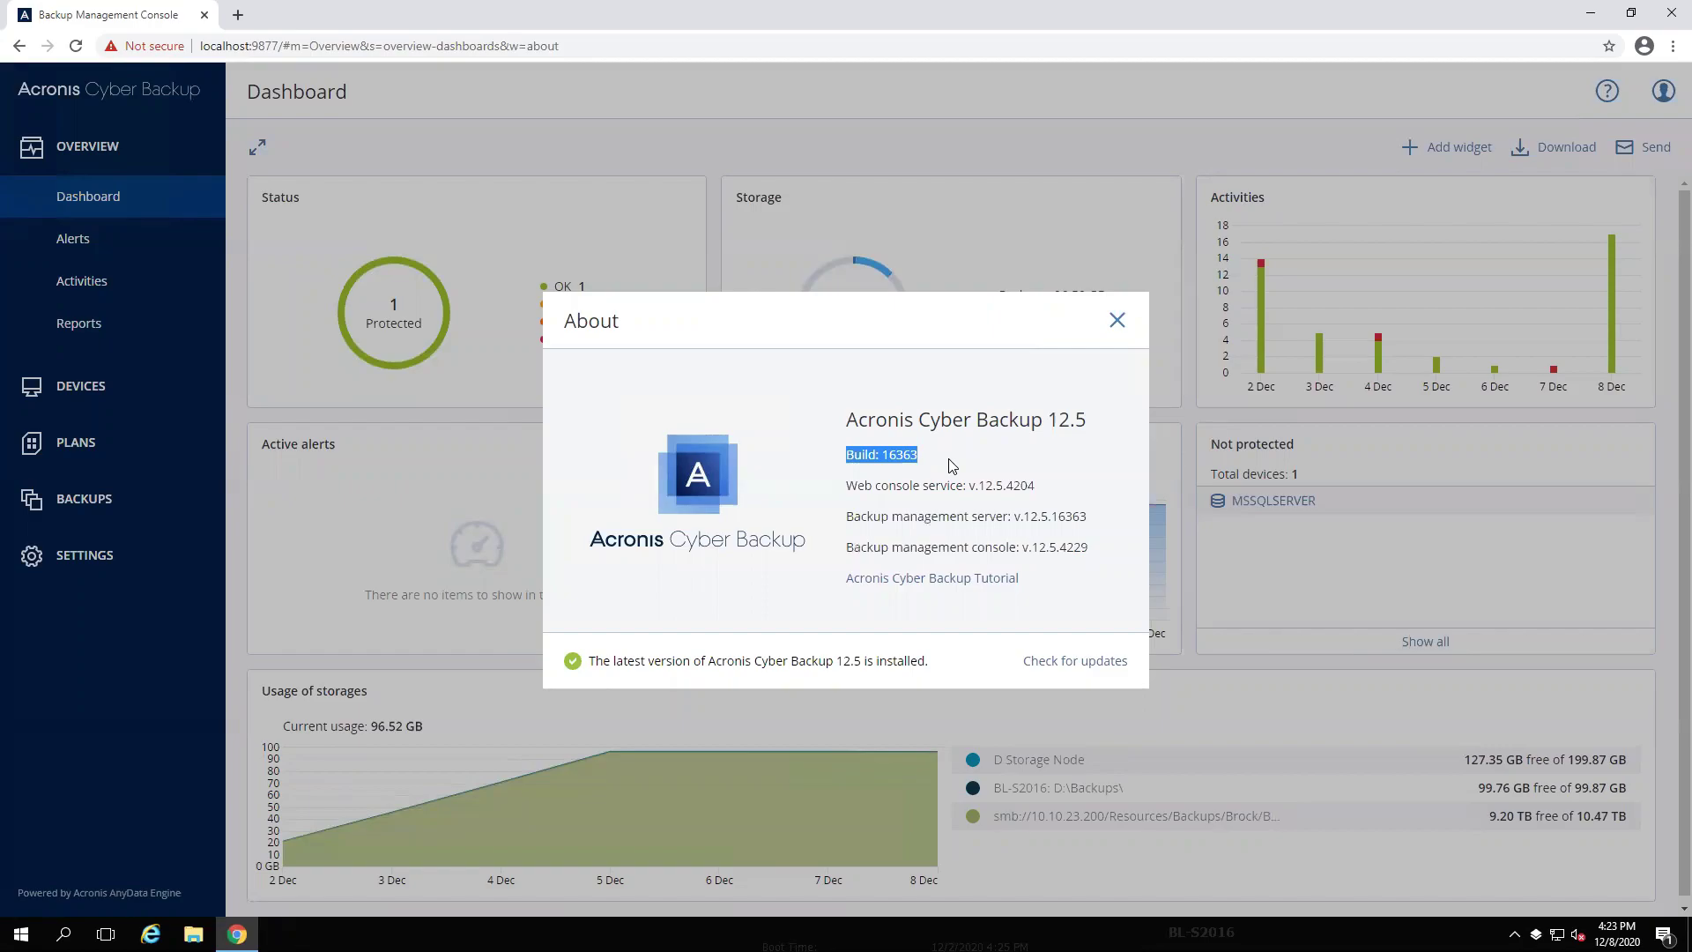
{"action": "left_click", "coordinate": [952, 465]}
{"action": "left_click", "coordinate": [1117, 320]}
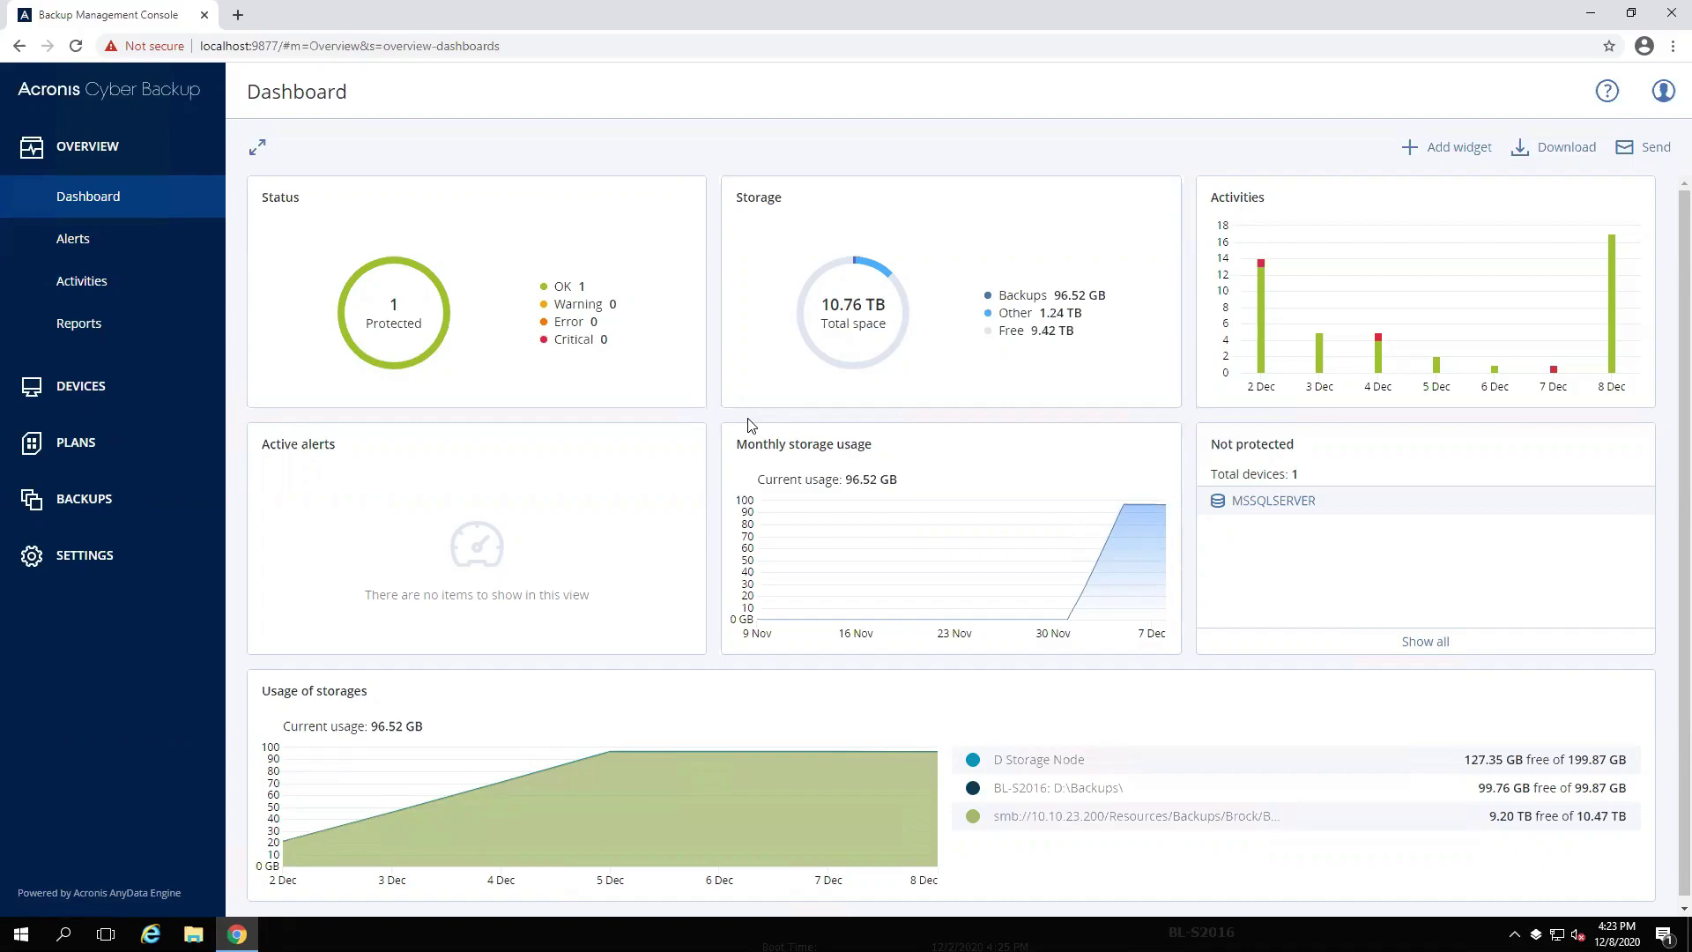
Open the Storage nodes settings and select node BL-S2016 at 10.10.23.57
{"action": "left_click", "coordinate": [84, 556]}
{"action": "left_click", "coordinate": [107, 600]}
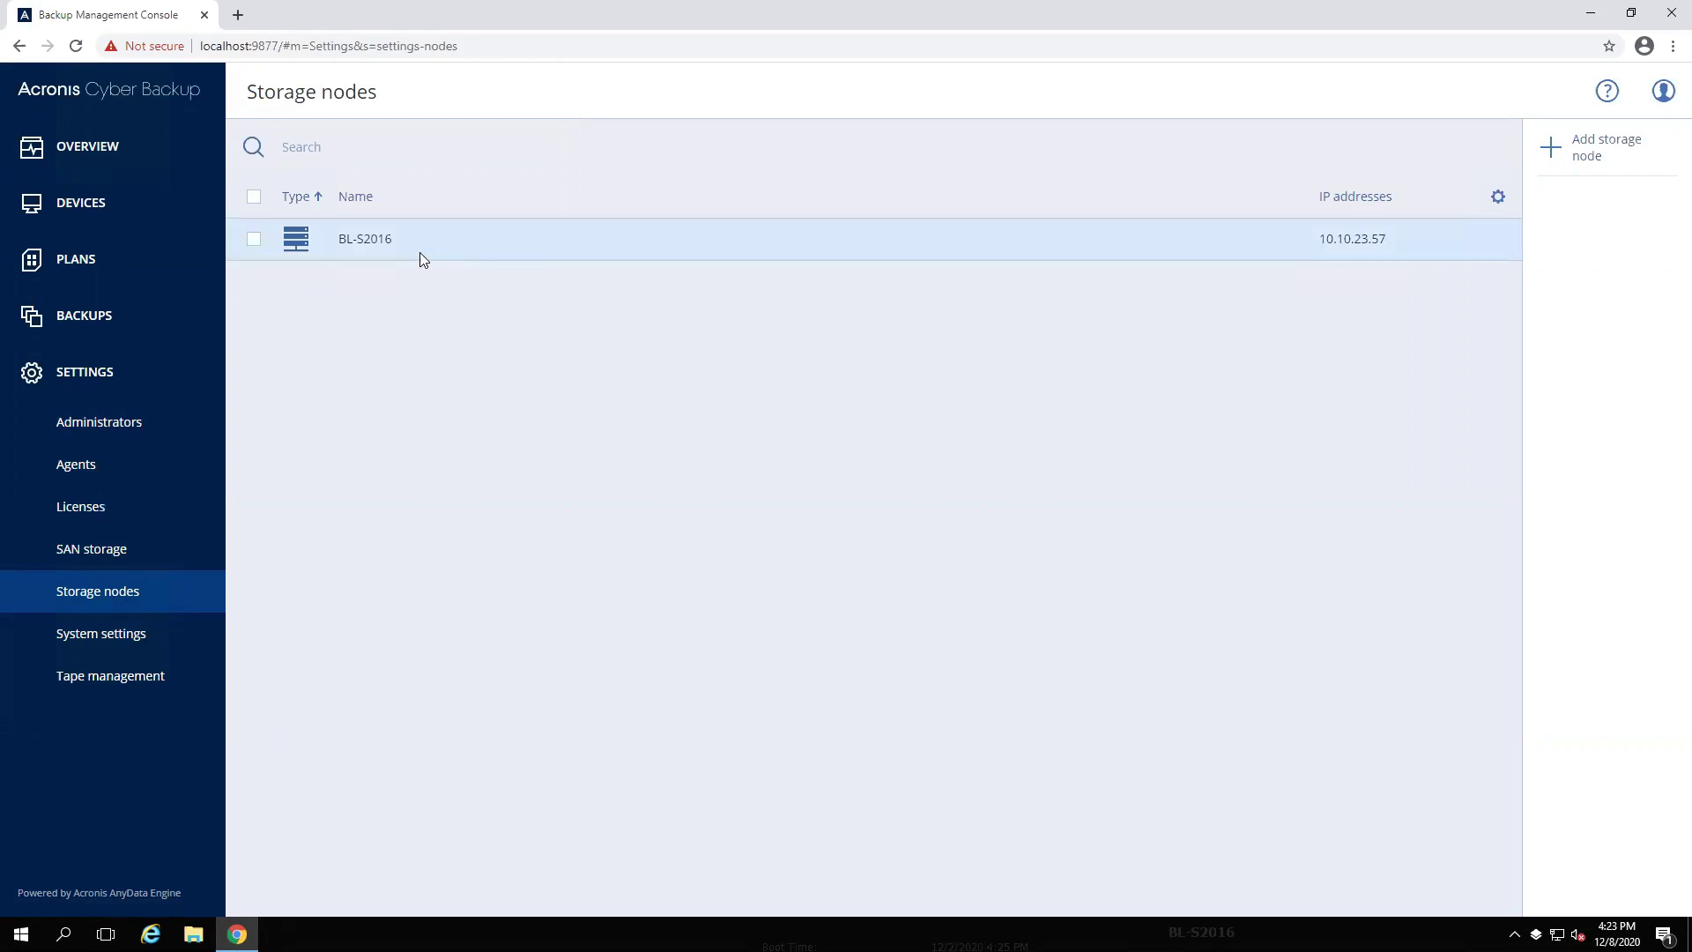
{"action": "left_click", "coordinate": [385, 247]}
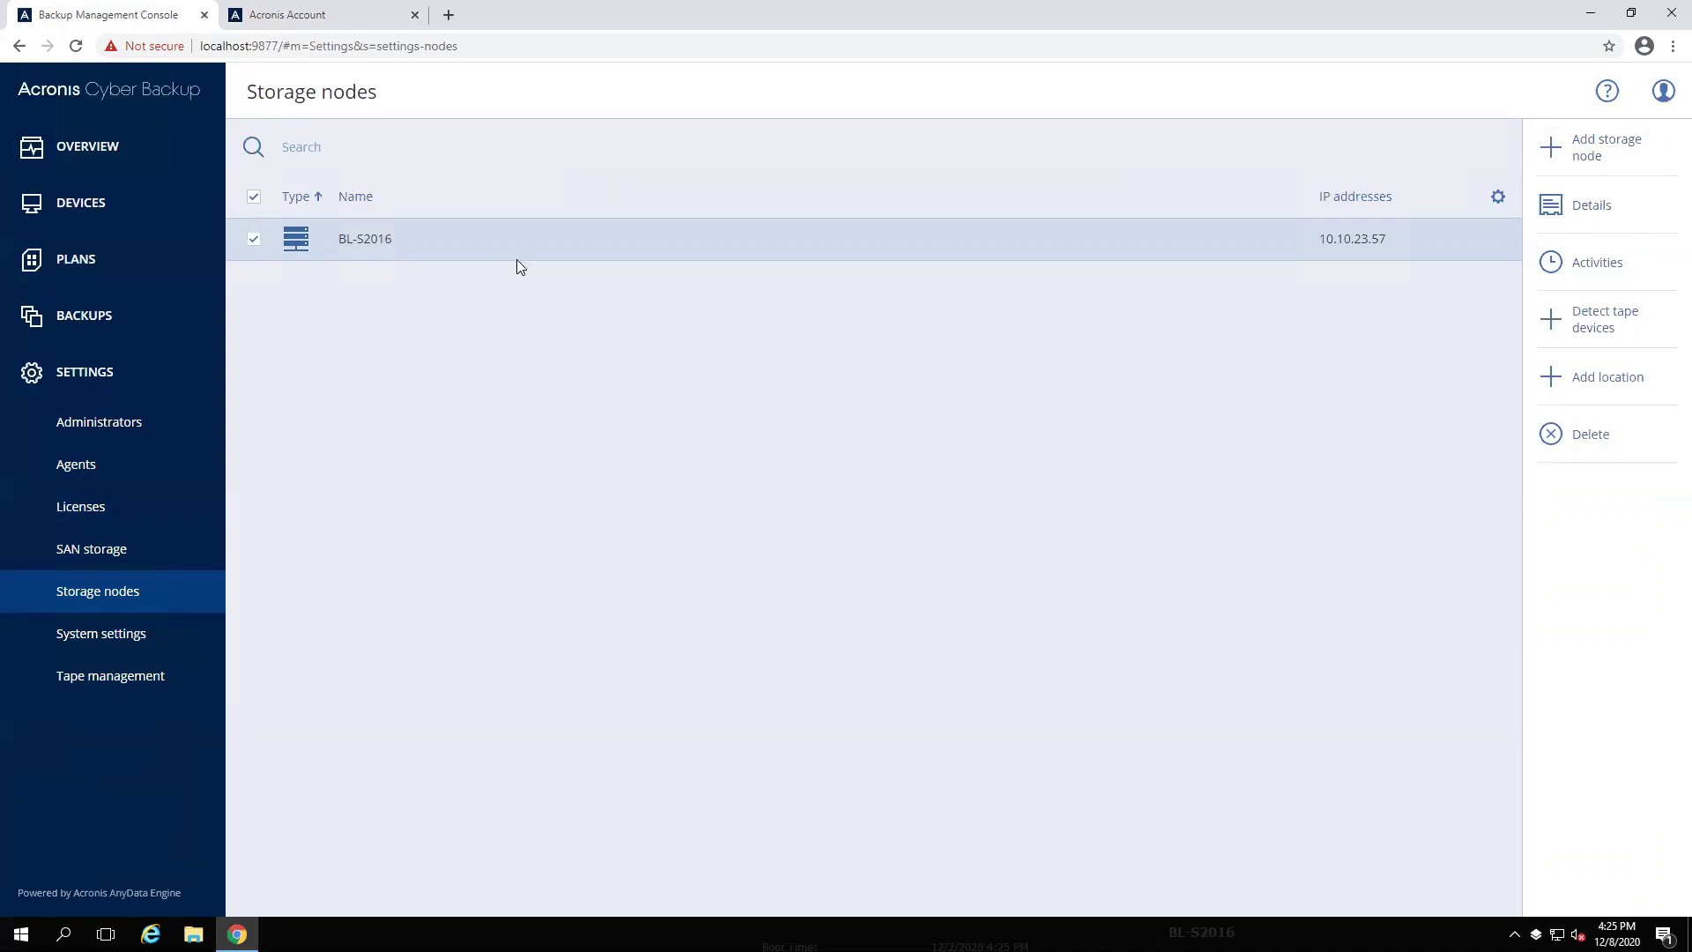
In Acronis Account, download the On-Premises Acronis Cyber Protect installer via Get product
{"action": "left_click", "coordinate": [329, 18]}
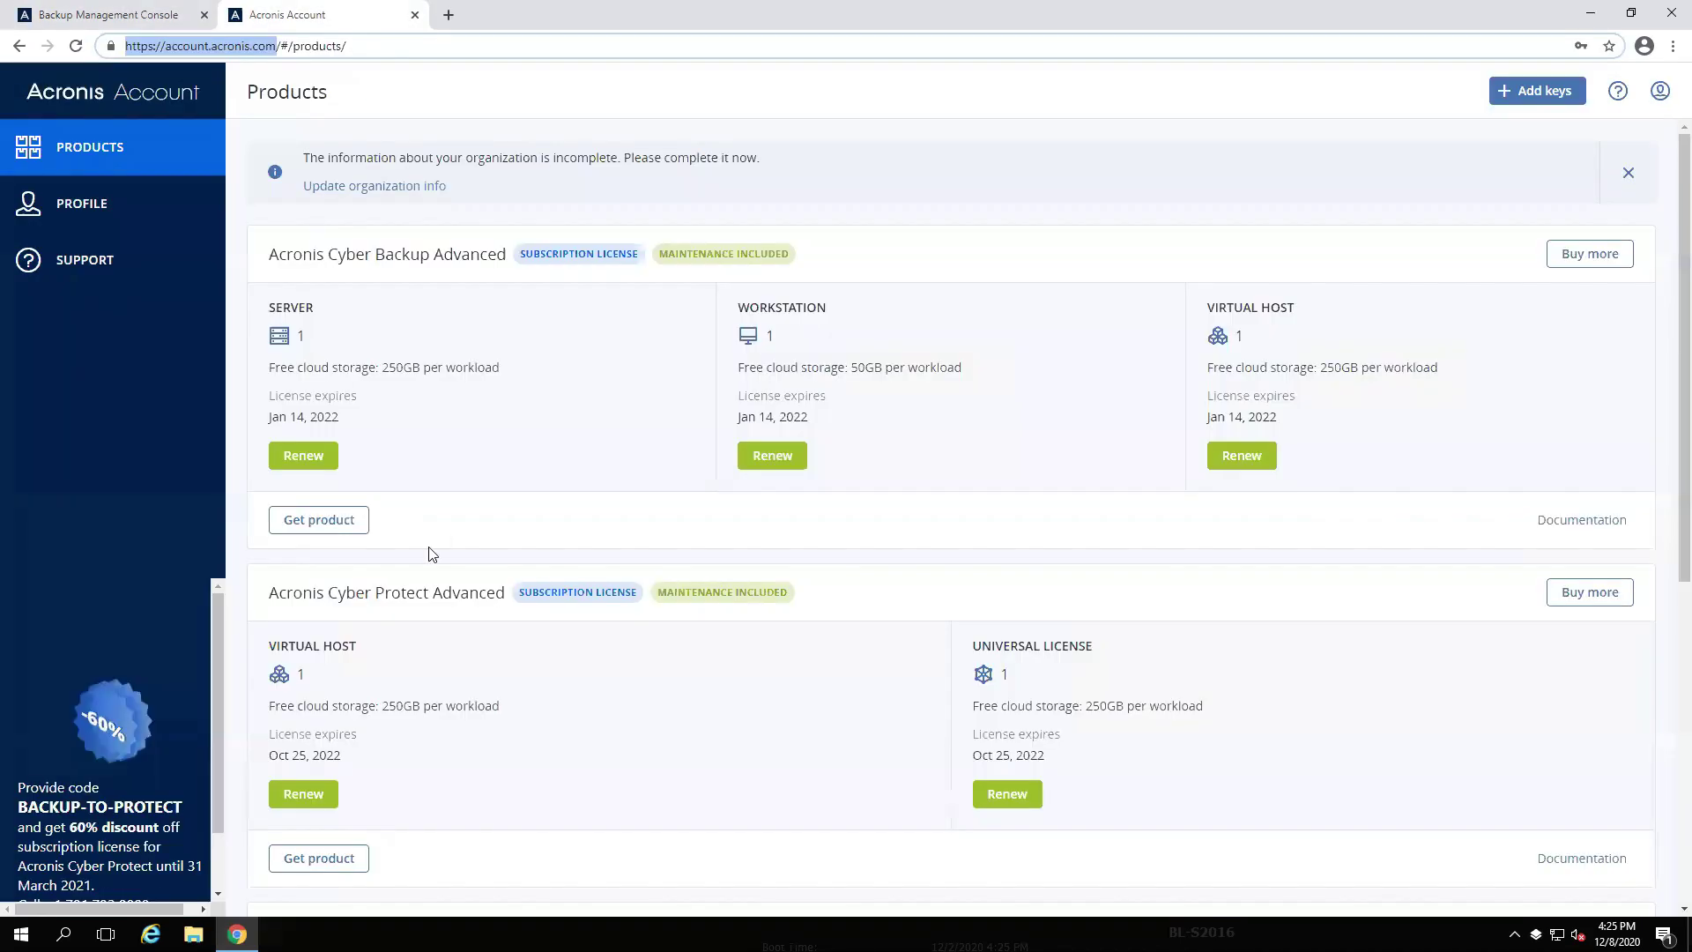
{"action": "left_click", "coordinate": [324, 526]}
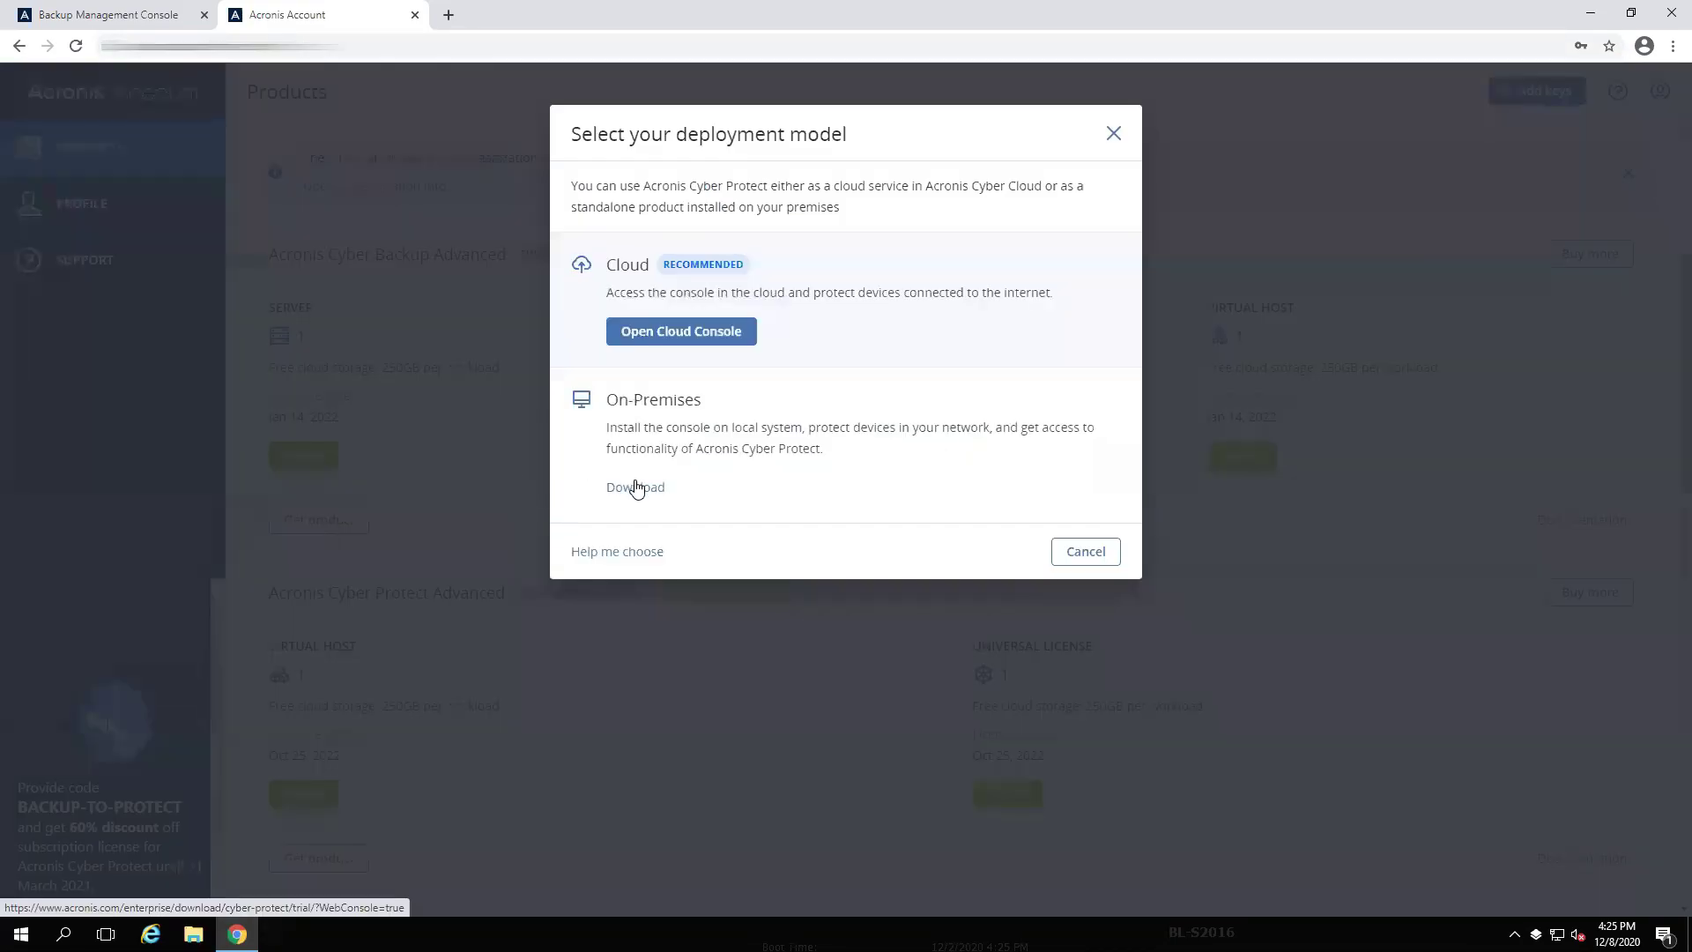
{"action": "left_click", "coordinate": [636, 487]}
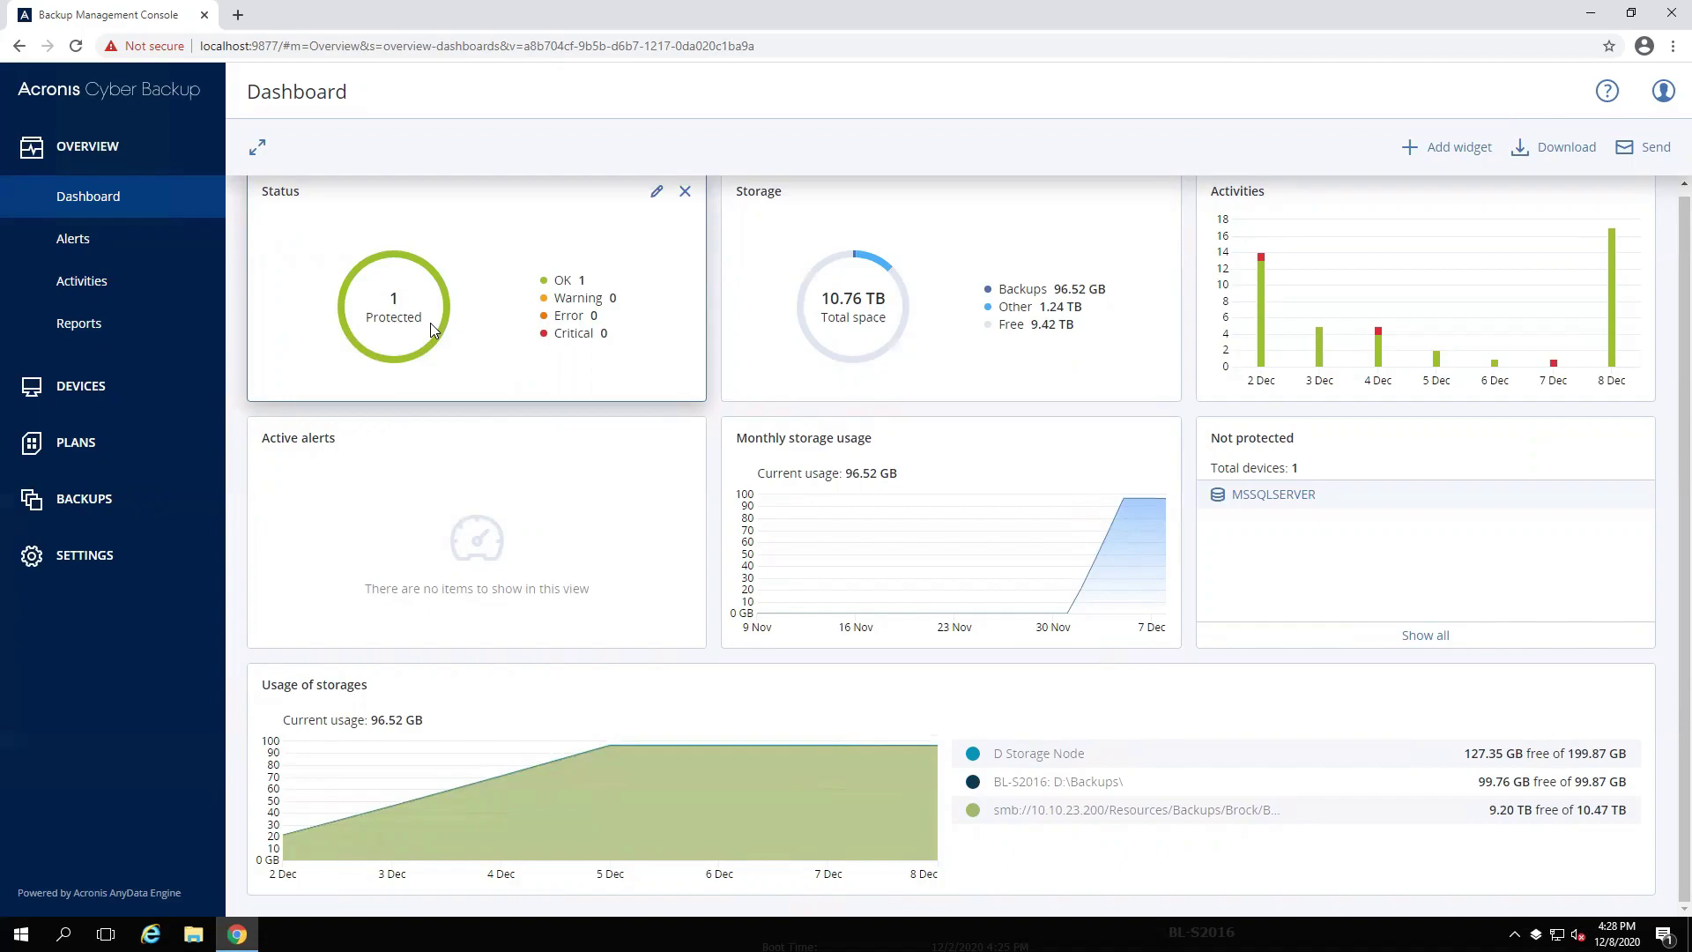
View the recent activities of the BL-S2016 OS Disk backup plan
{"action": "left_click", "coordinate": [122, 386]}
{"action": "left_click", "coordinate": [121, 390]}
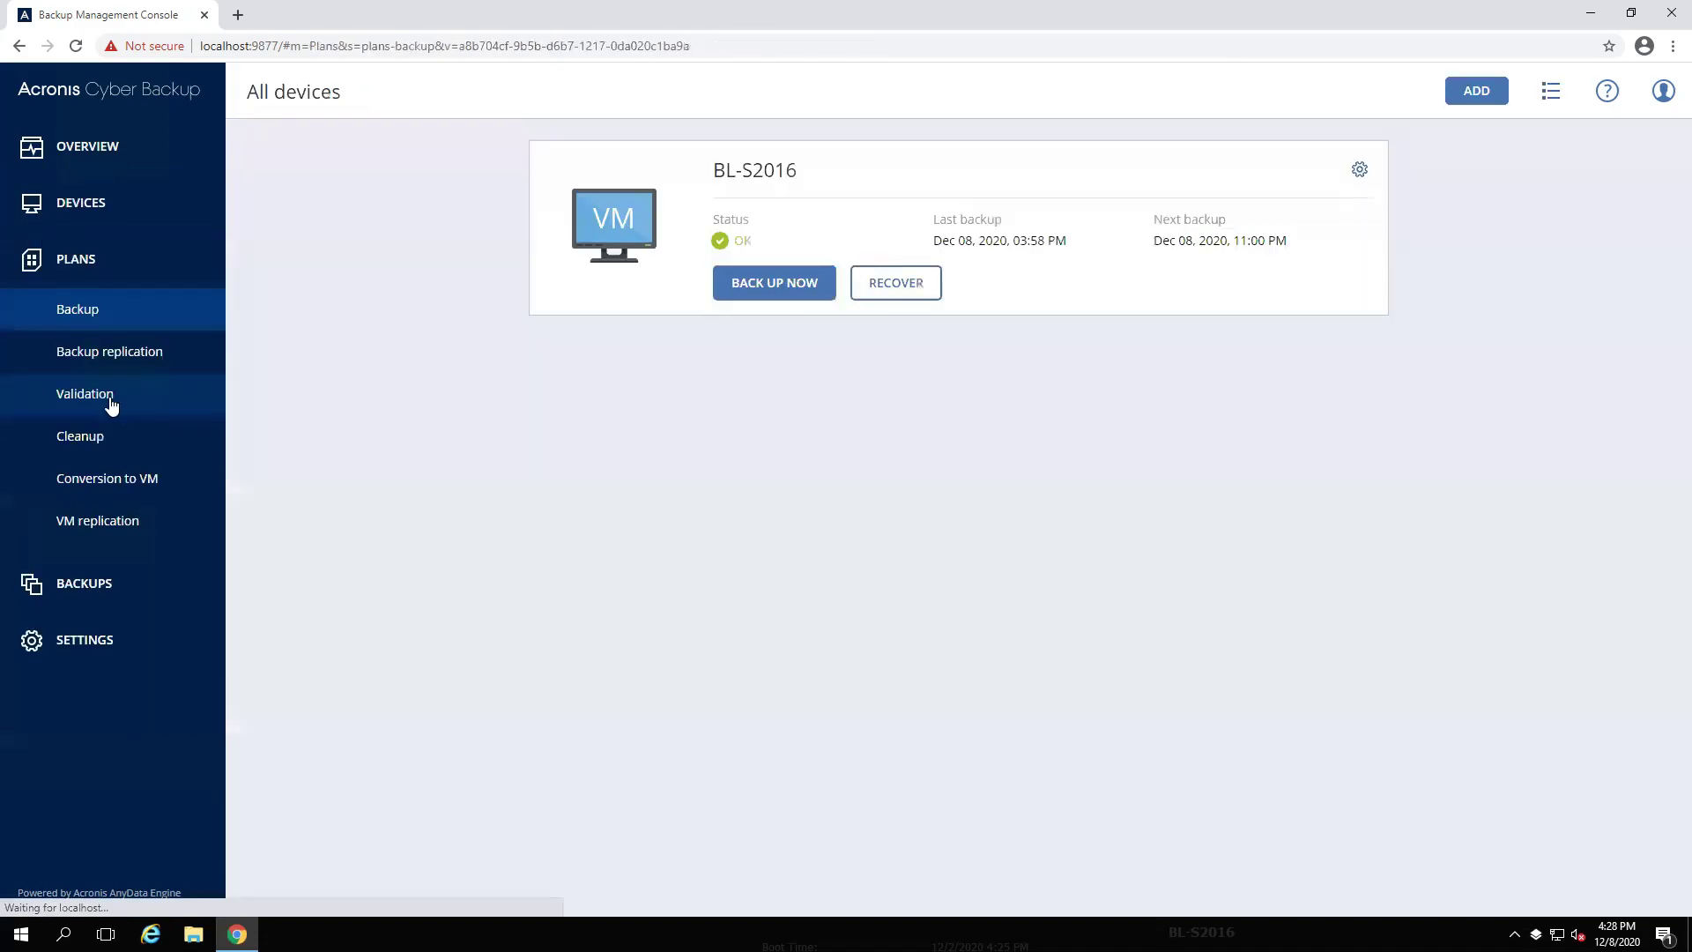
{"action": "left_click", "coordinate": [1367, 255]}
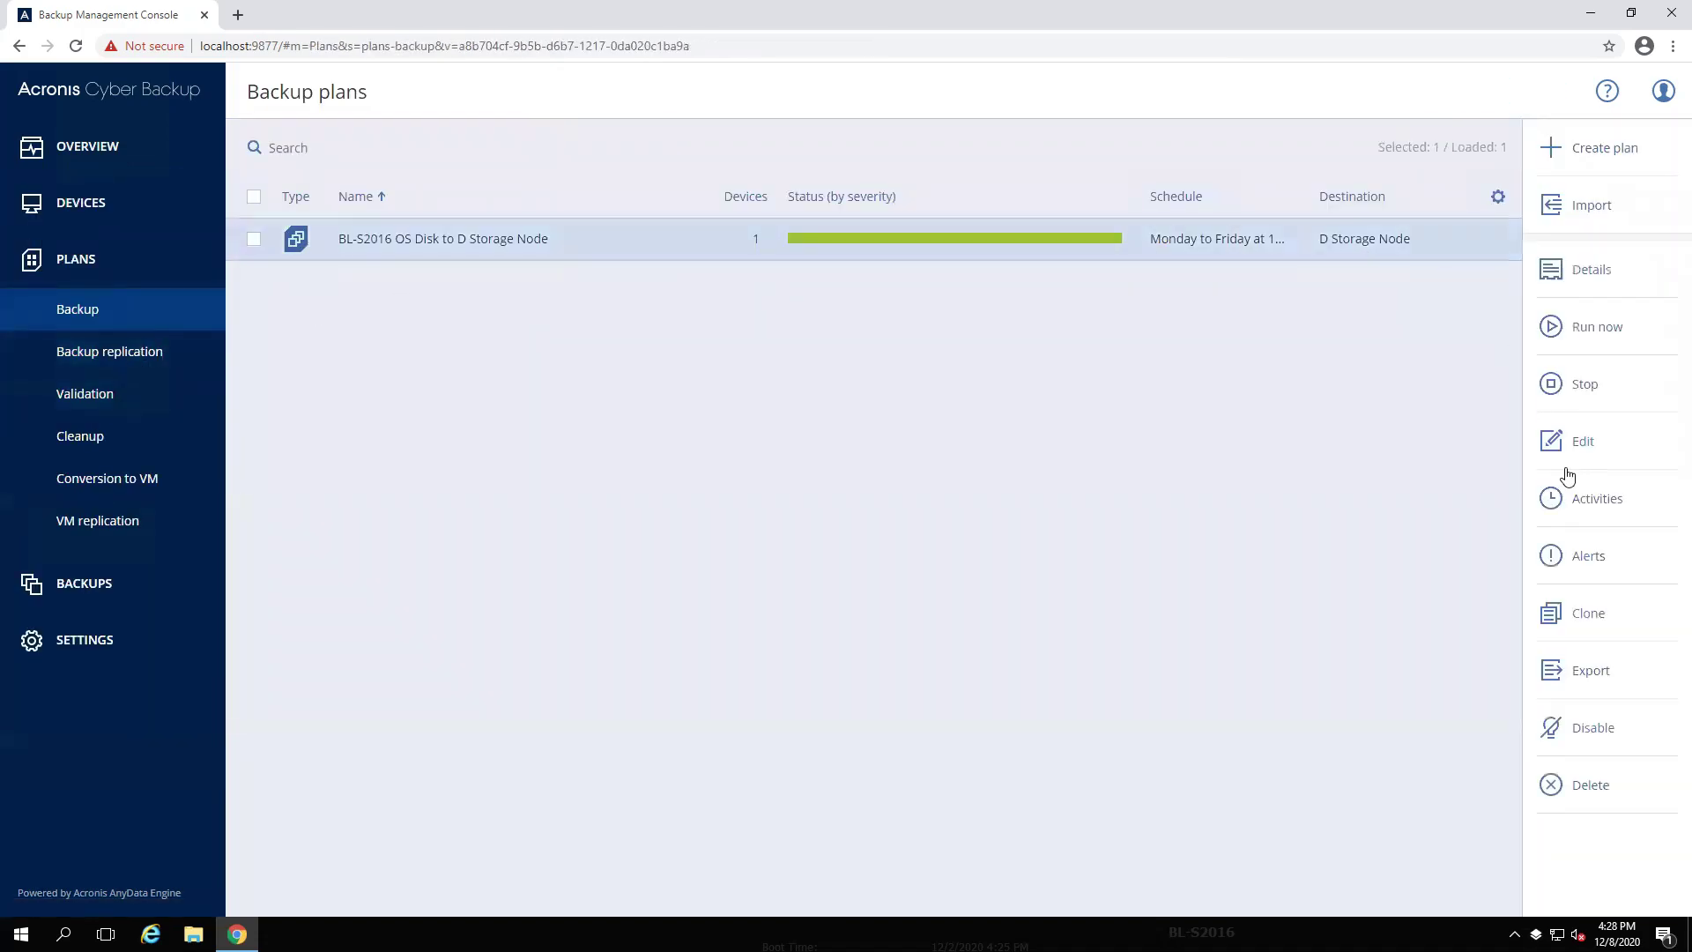
{"action": "left_click", "coordinate": [1577, 495]}
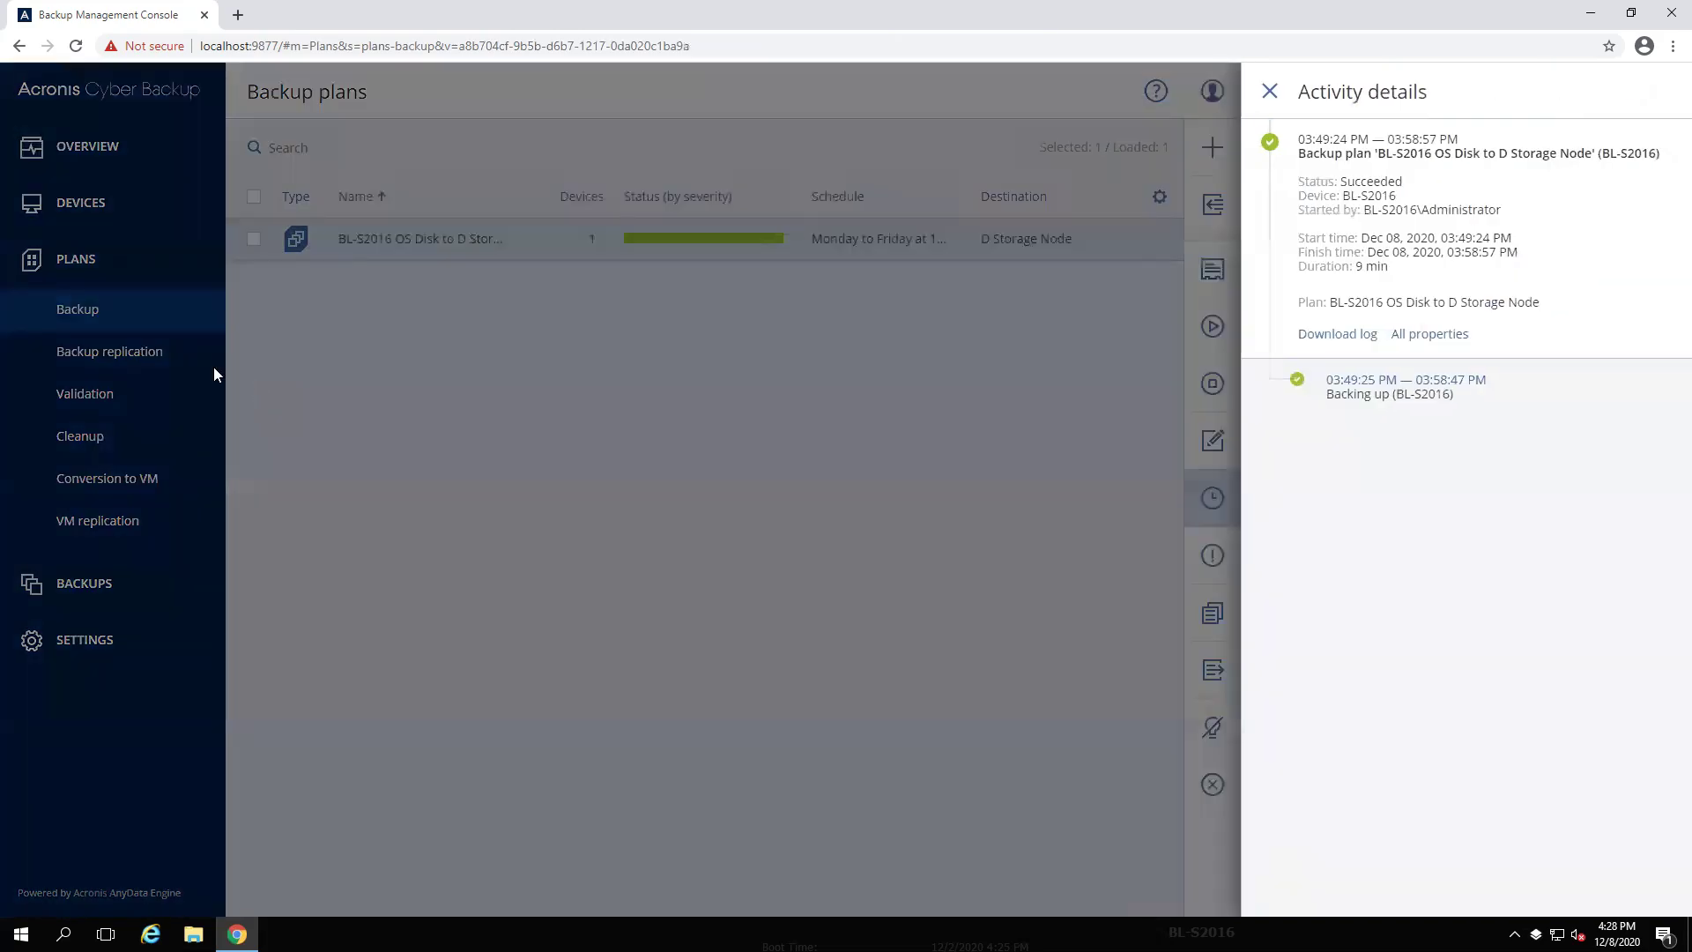
{"action": "left_click", "coordinate": [139, 351]}
Check the Replicate Storage Node to NAS plan's activities, then minimize Chrome to the desktop
{"action": "left_click", "coordinate": [139, 351]}
{"action": "left_click", "coordinate": [477, 245]}
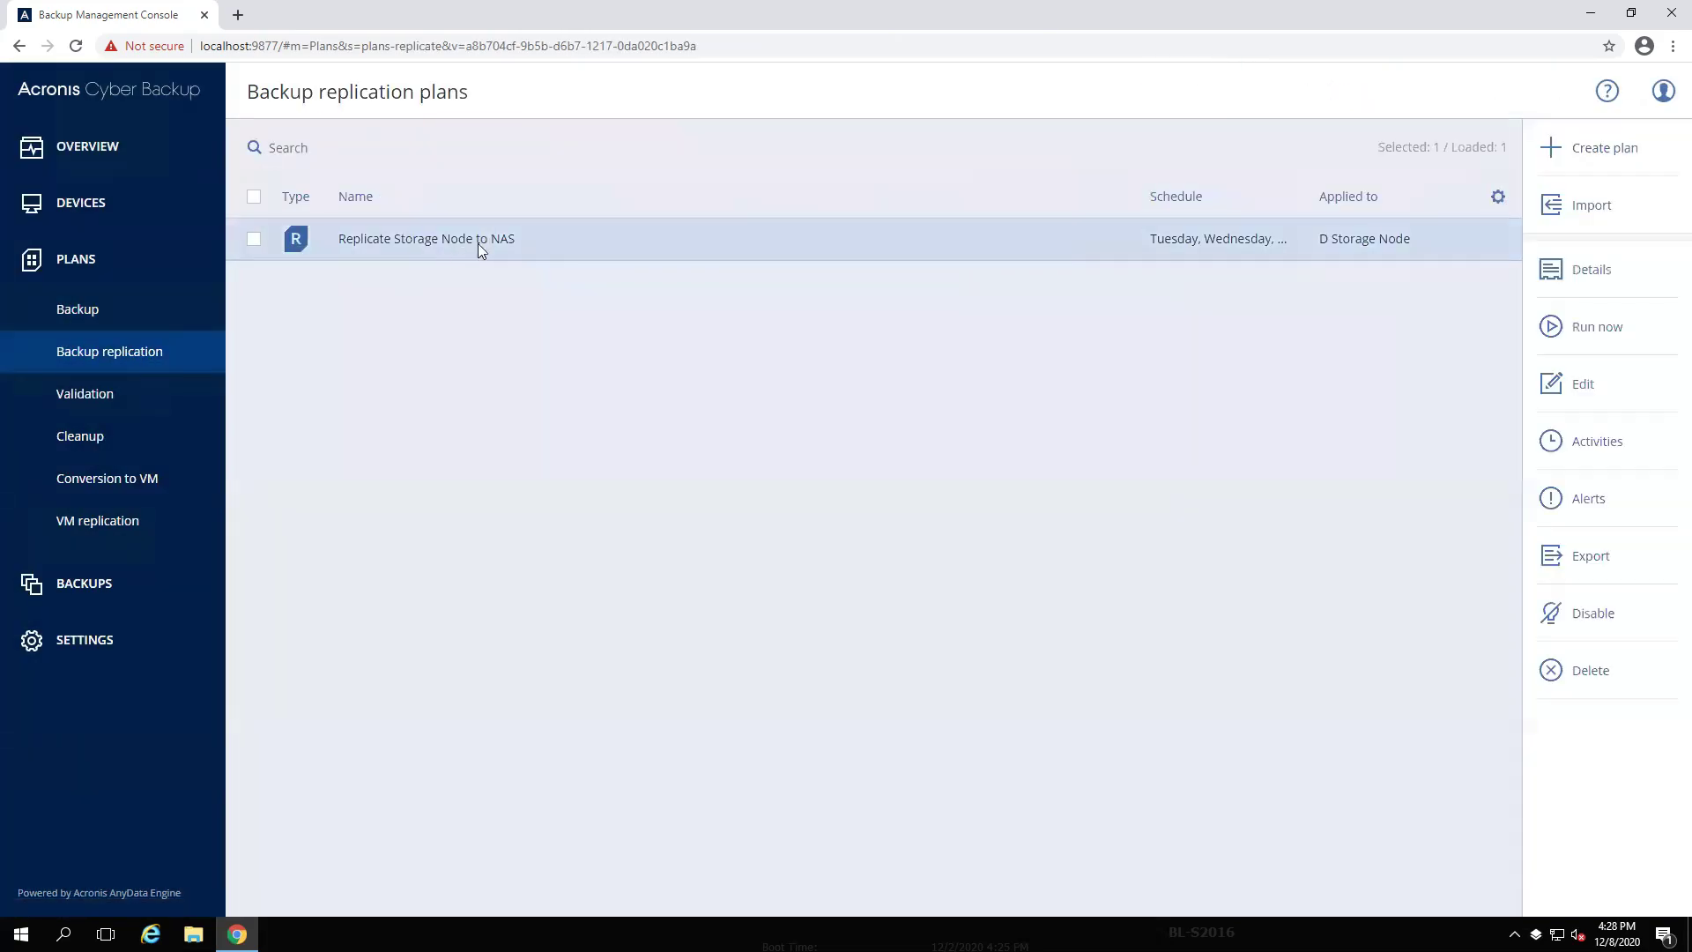
{"action": "left_click", "coordinate": [1578, 438]}
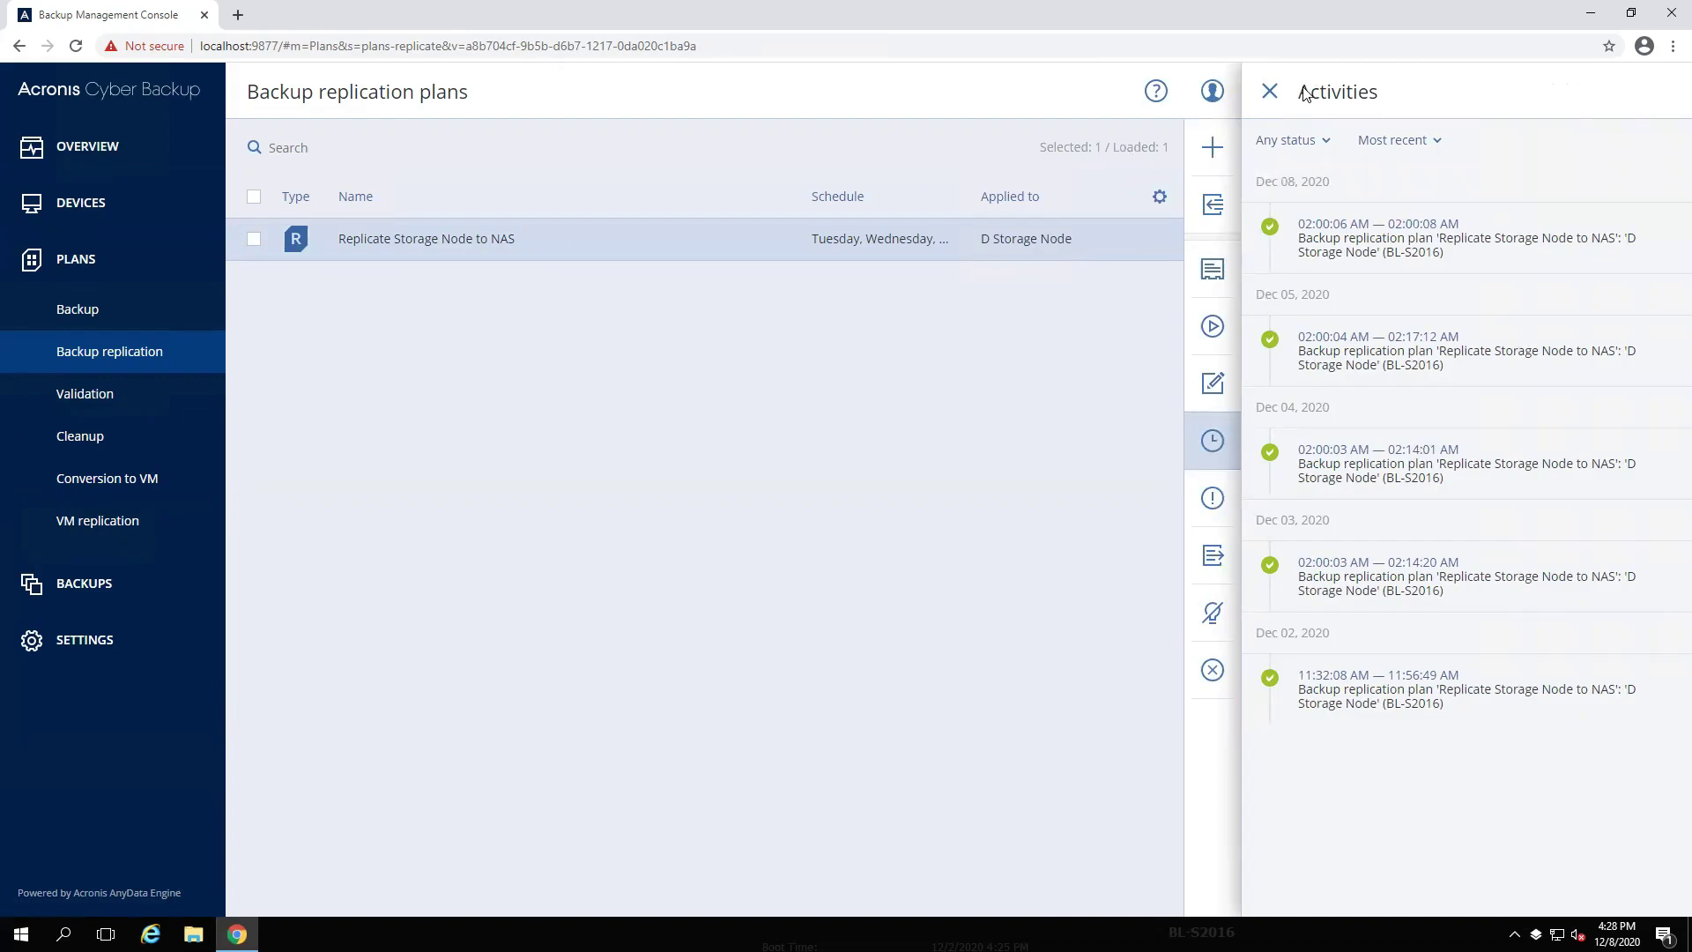
{"action": "left_click", "coordinate": [1270, 92]}
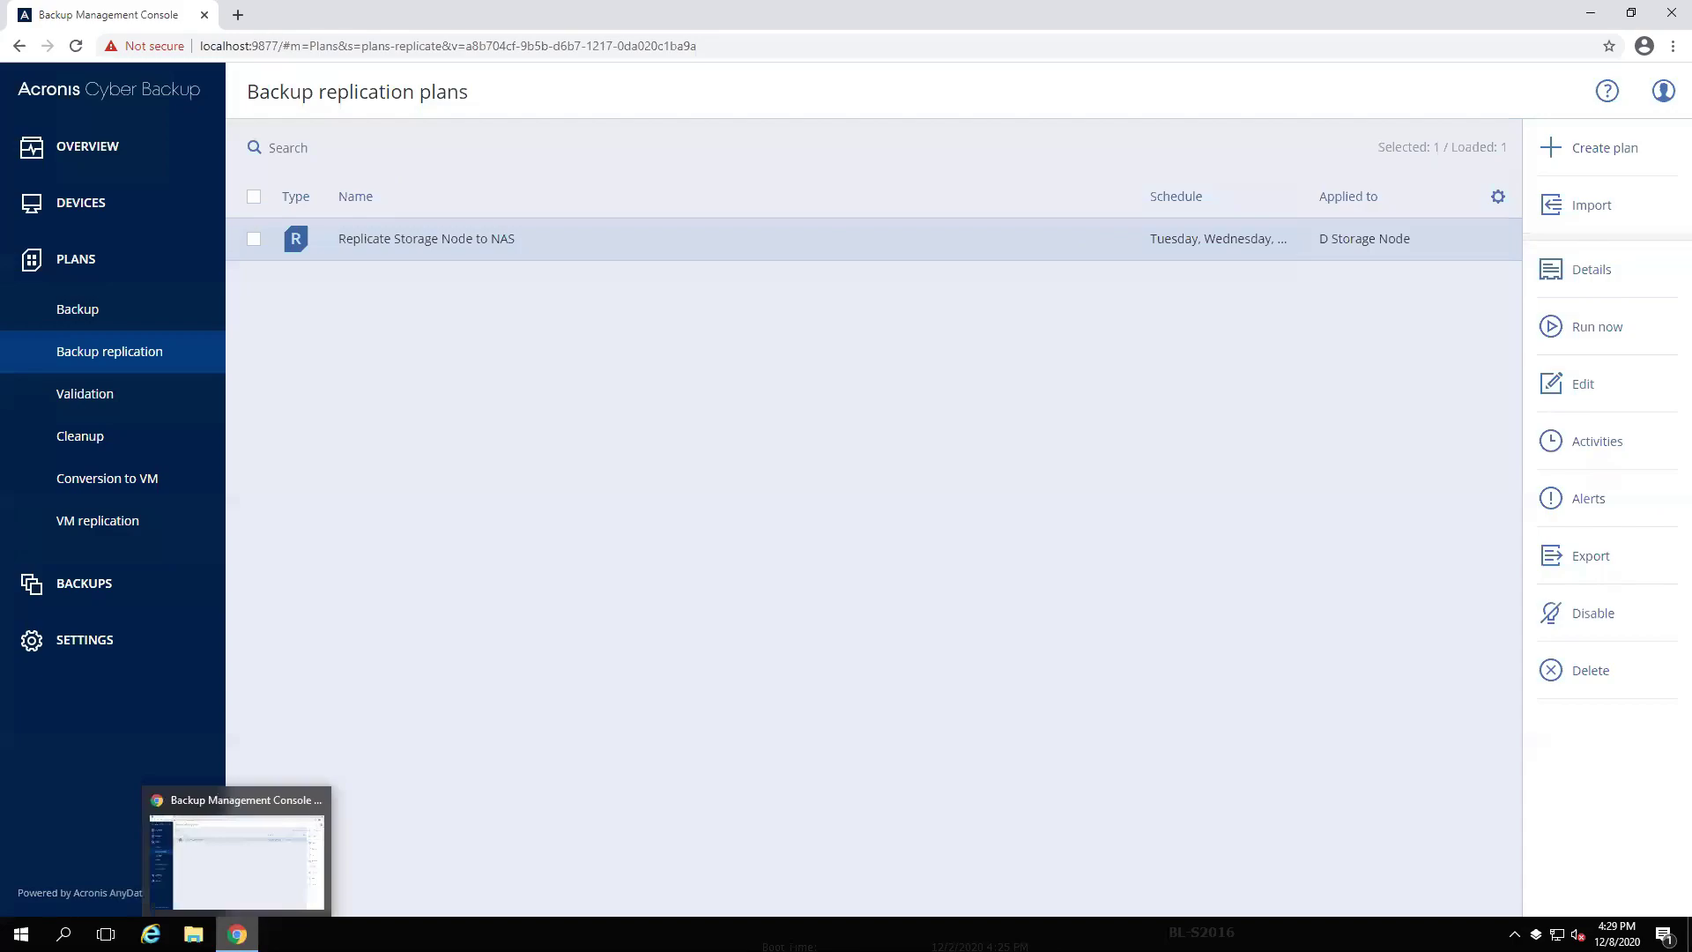
{"action": "left_click", "coordinate": [132, 323]}
{"action": "left_click", "coordinate": [140, 366]}
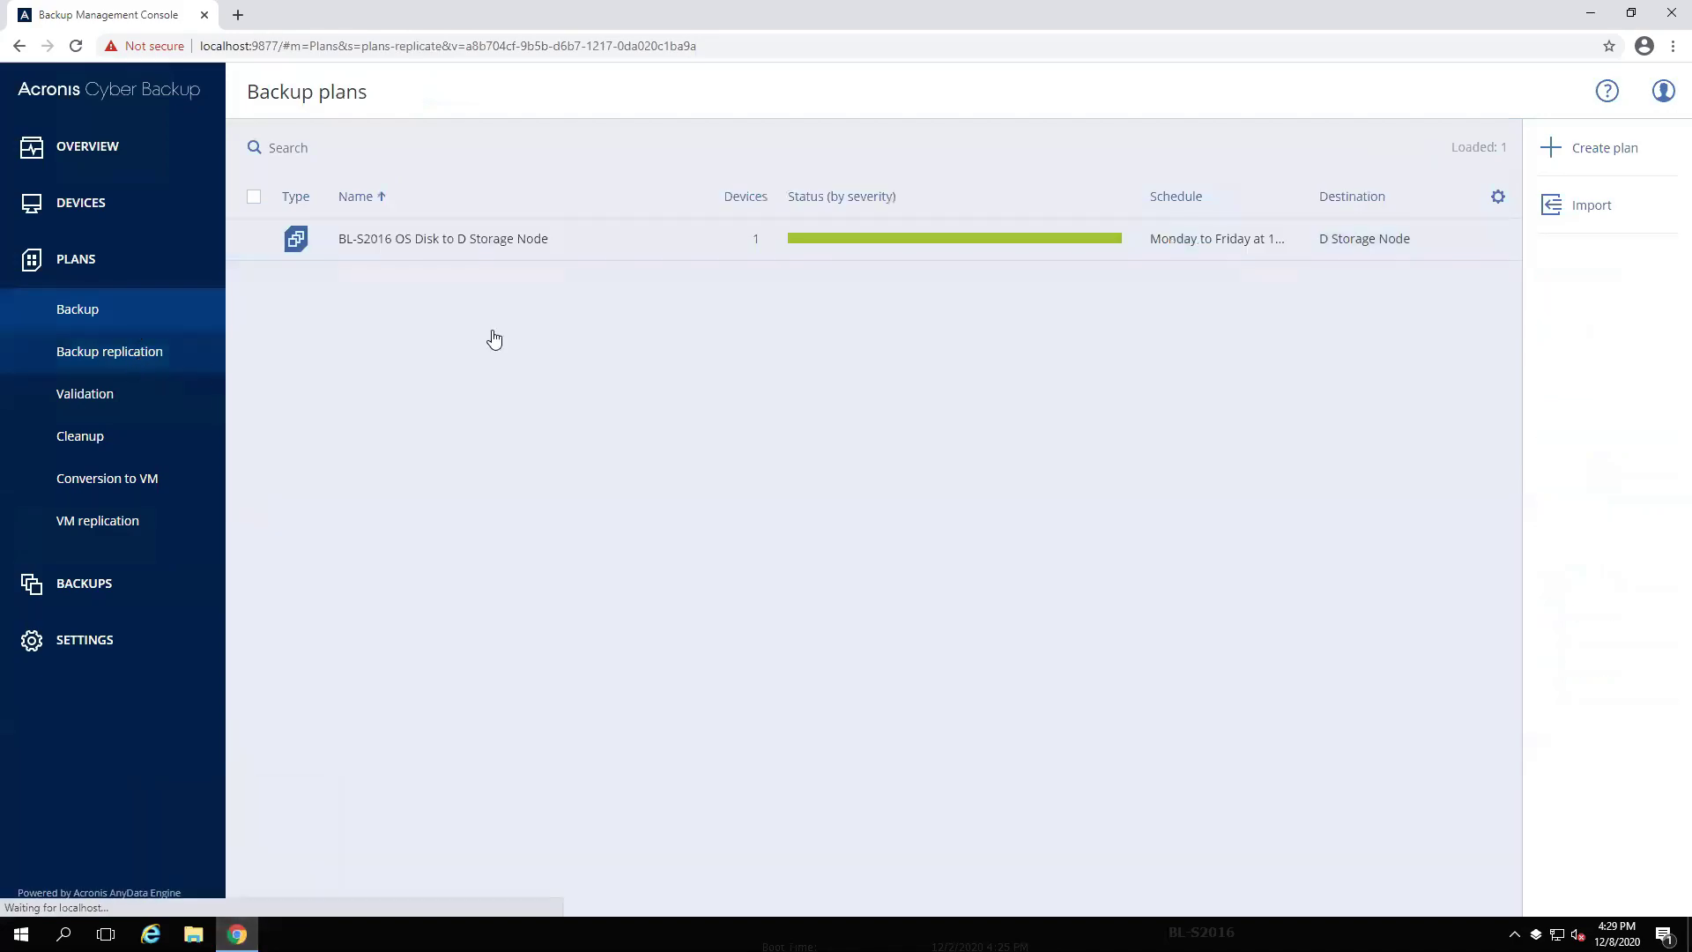
{"action": "left_click", "coordinate": [237, 934]}
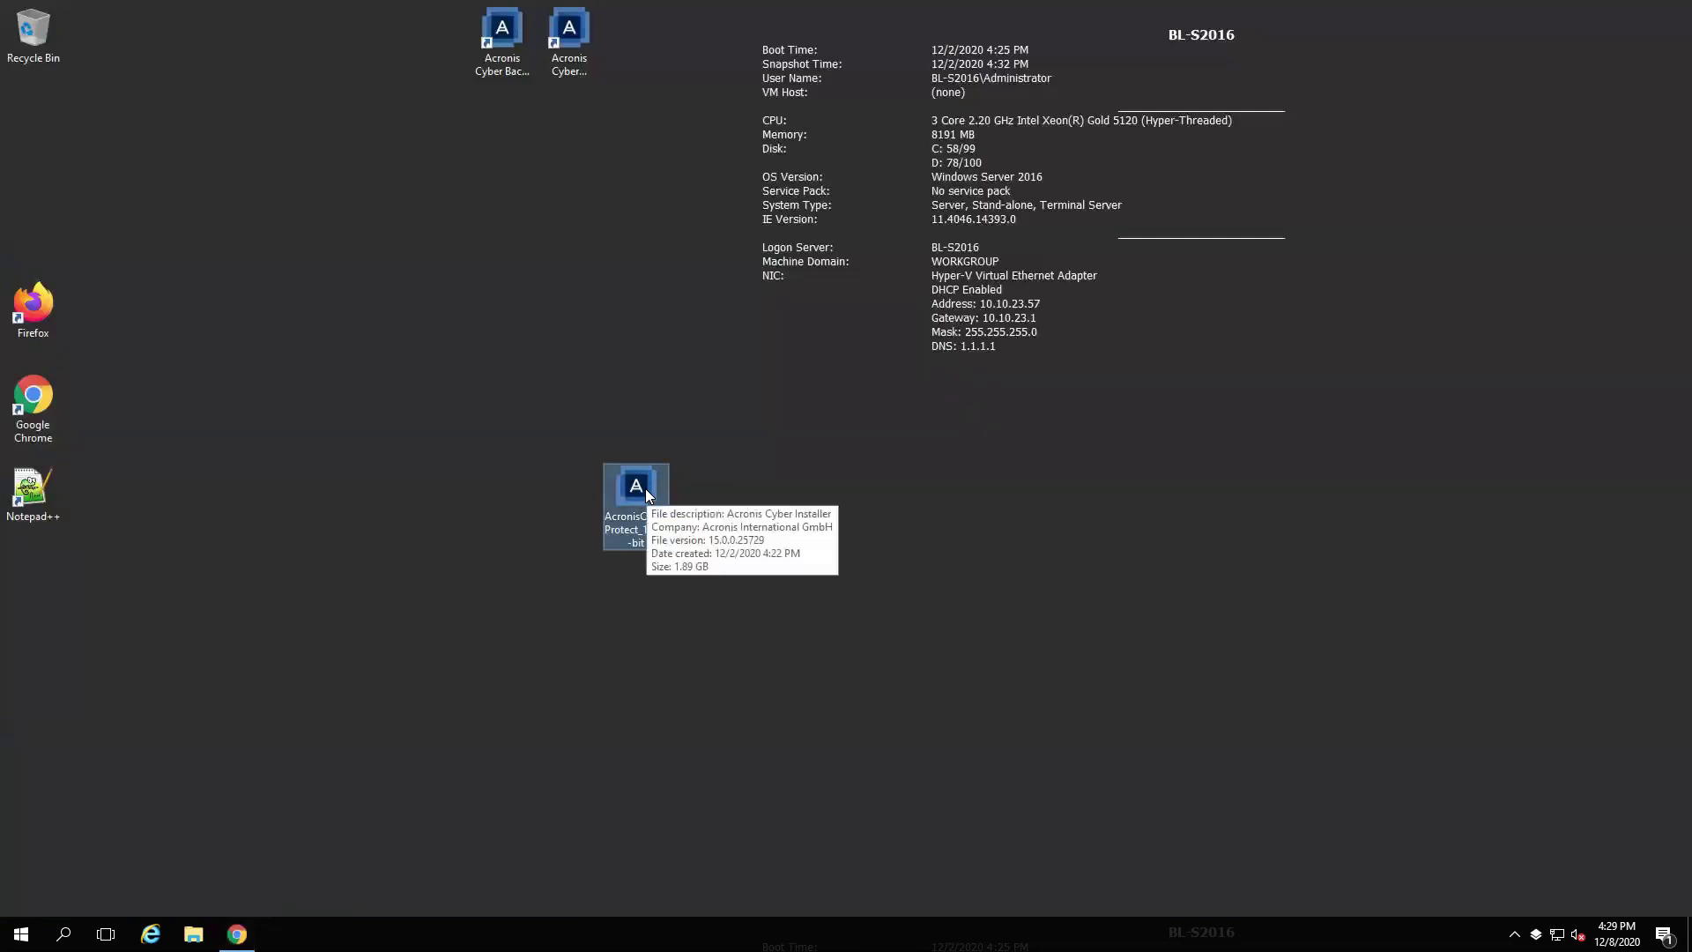
Run the AcronisCyberProtect installer and update to Cyber Protect 15.0.25729, restarting explorer.exe
{"action": "double_click", "coordinate": [645, 489]}
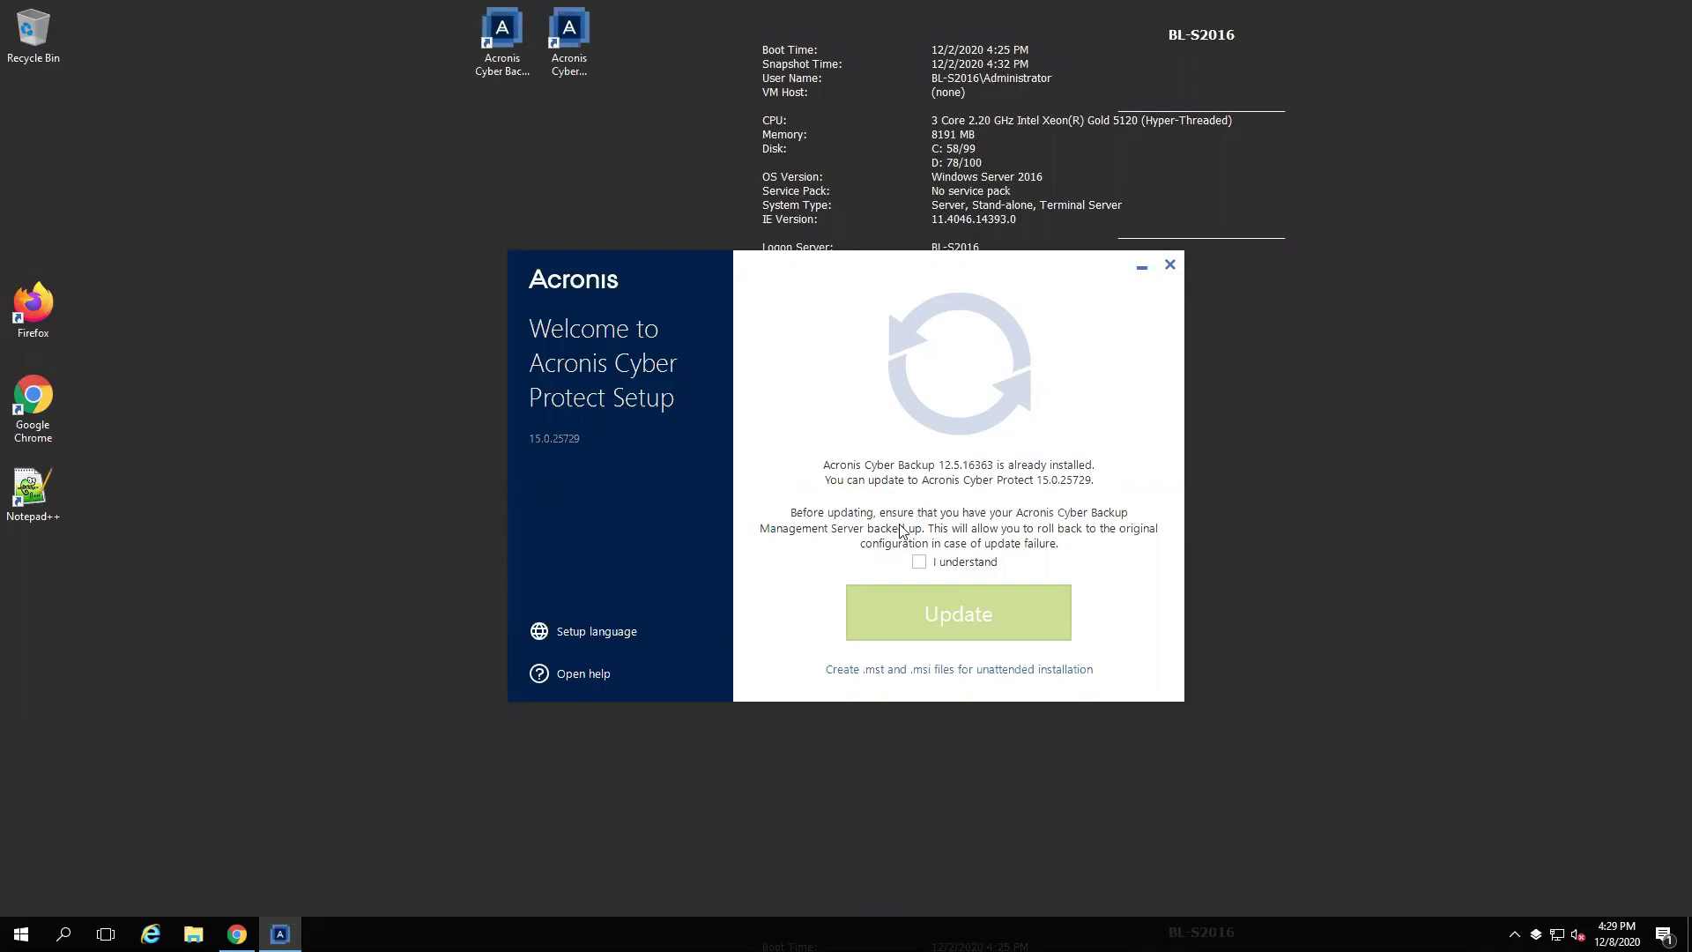
{"action": "left_click", "coordinate": [916, 565]}
{"action": "left_click", "coordinate": [922, 589]}
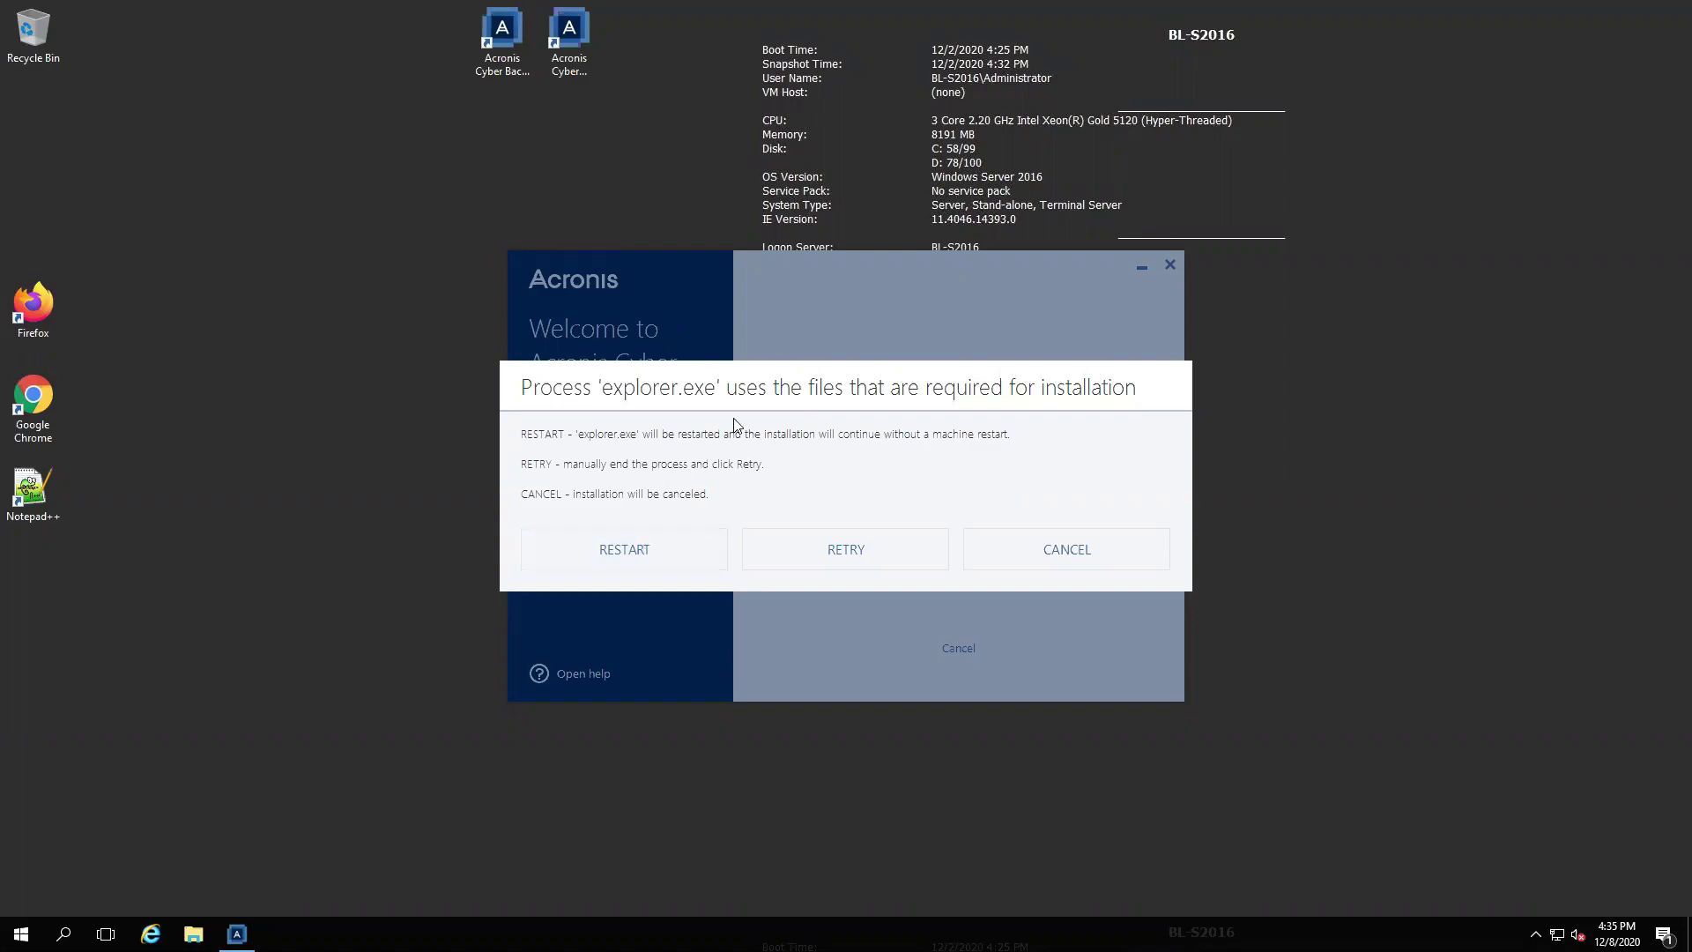
{"action": "left_click", "coordinate": [698, 569]}
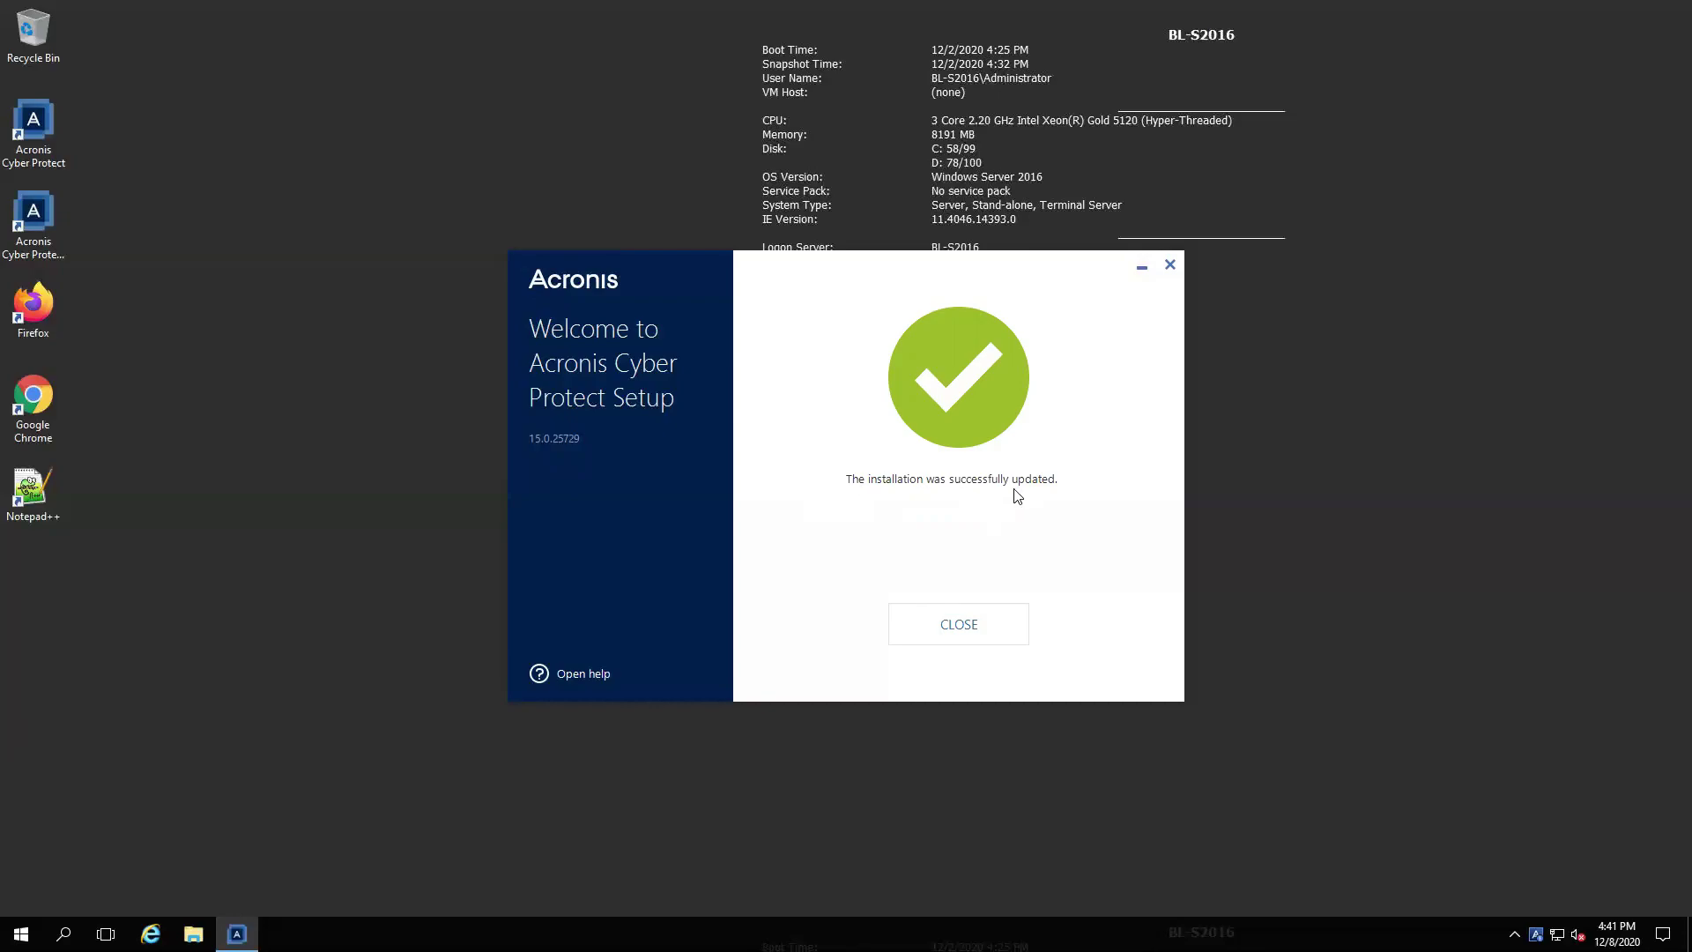
Close the finished installer and sign in to the Cyber Protect console as the current Windows user
{"action": "left_click", "coordinate": [959, 621]}
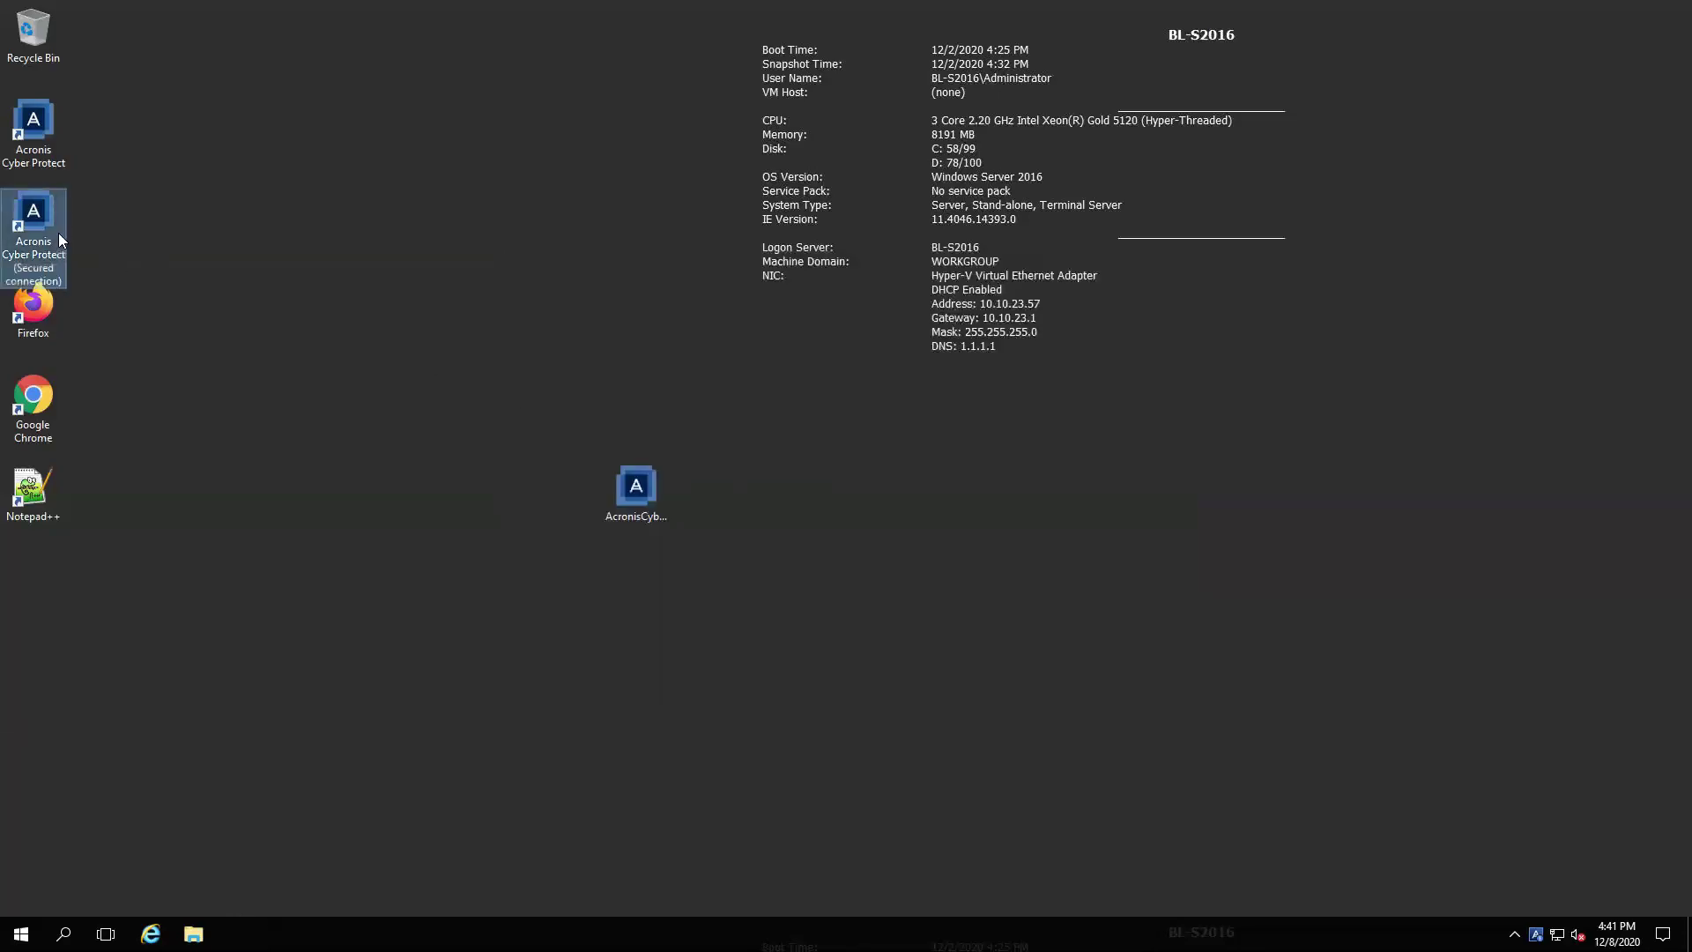
{"action": "double_click", "coordinate": [31, 148]}
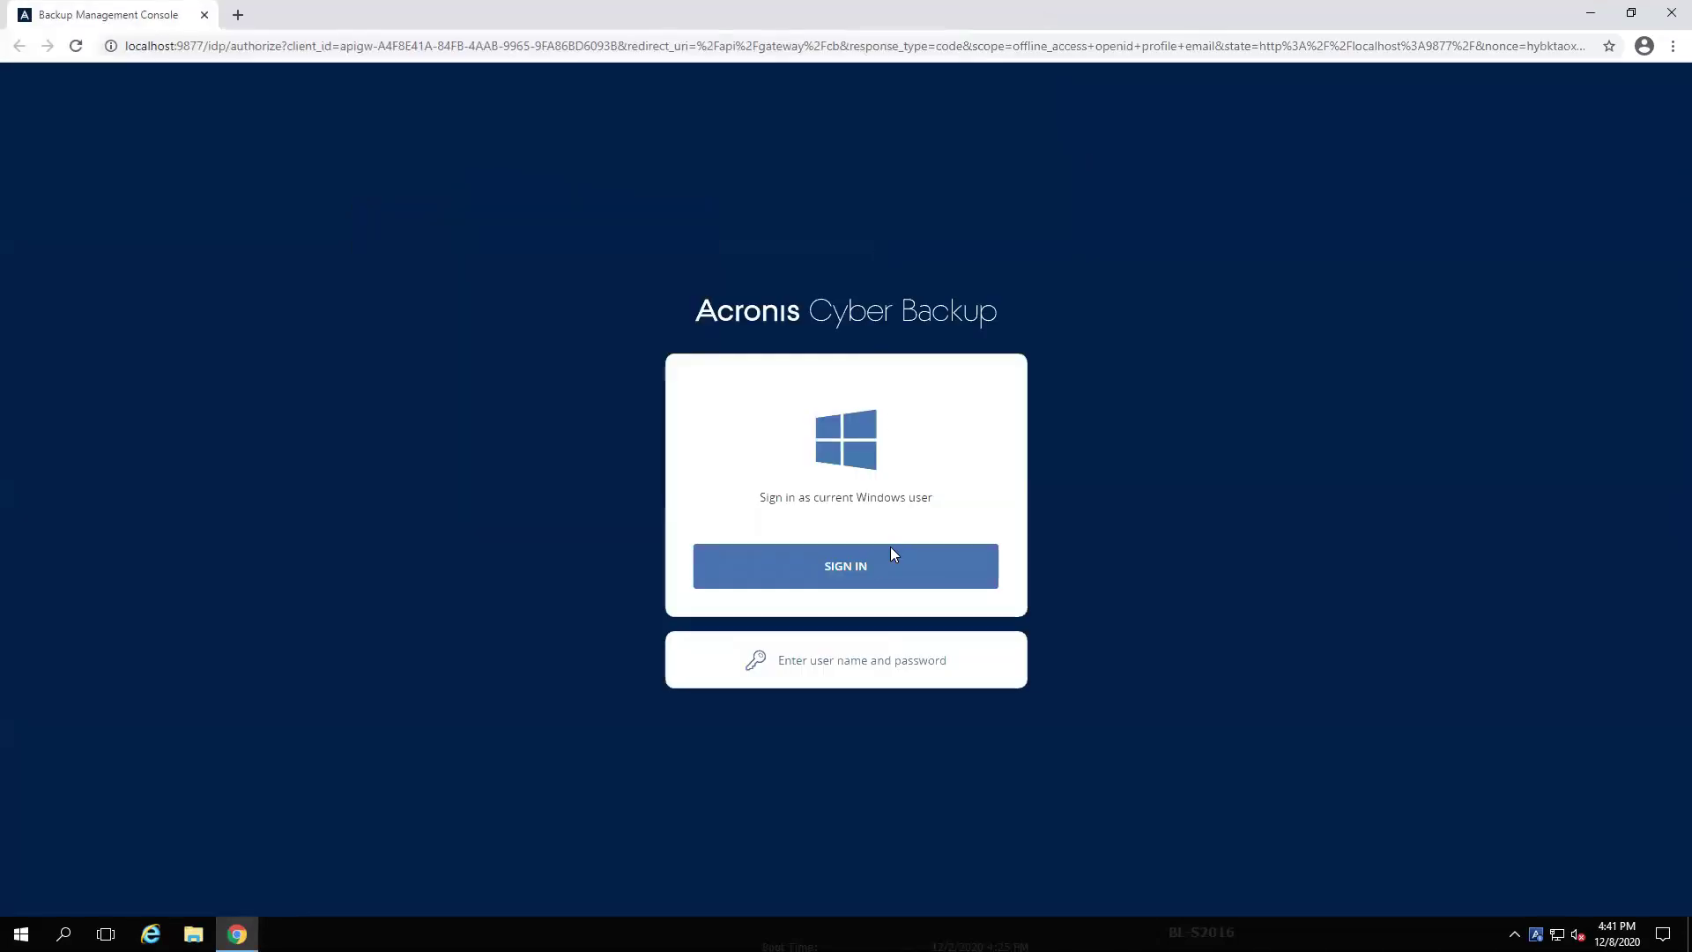
{"action": "left_click", "coordinate": [891, 555]}
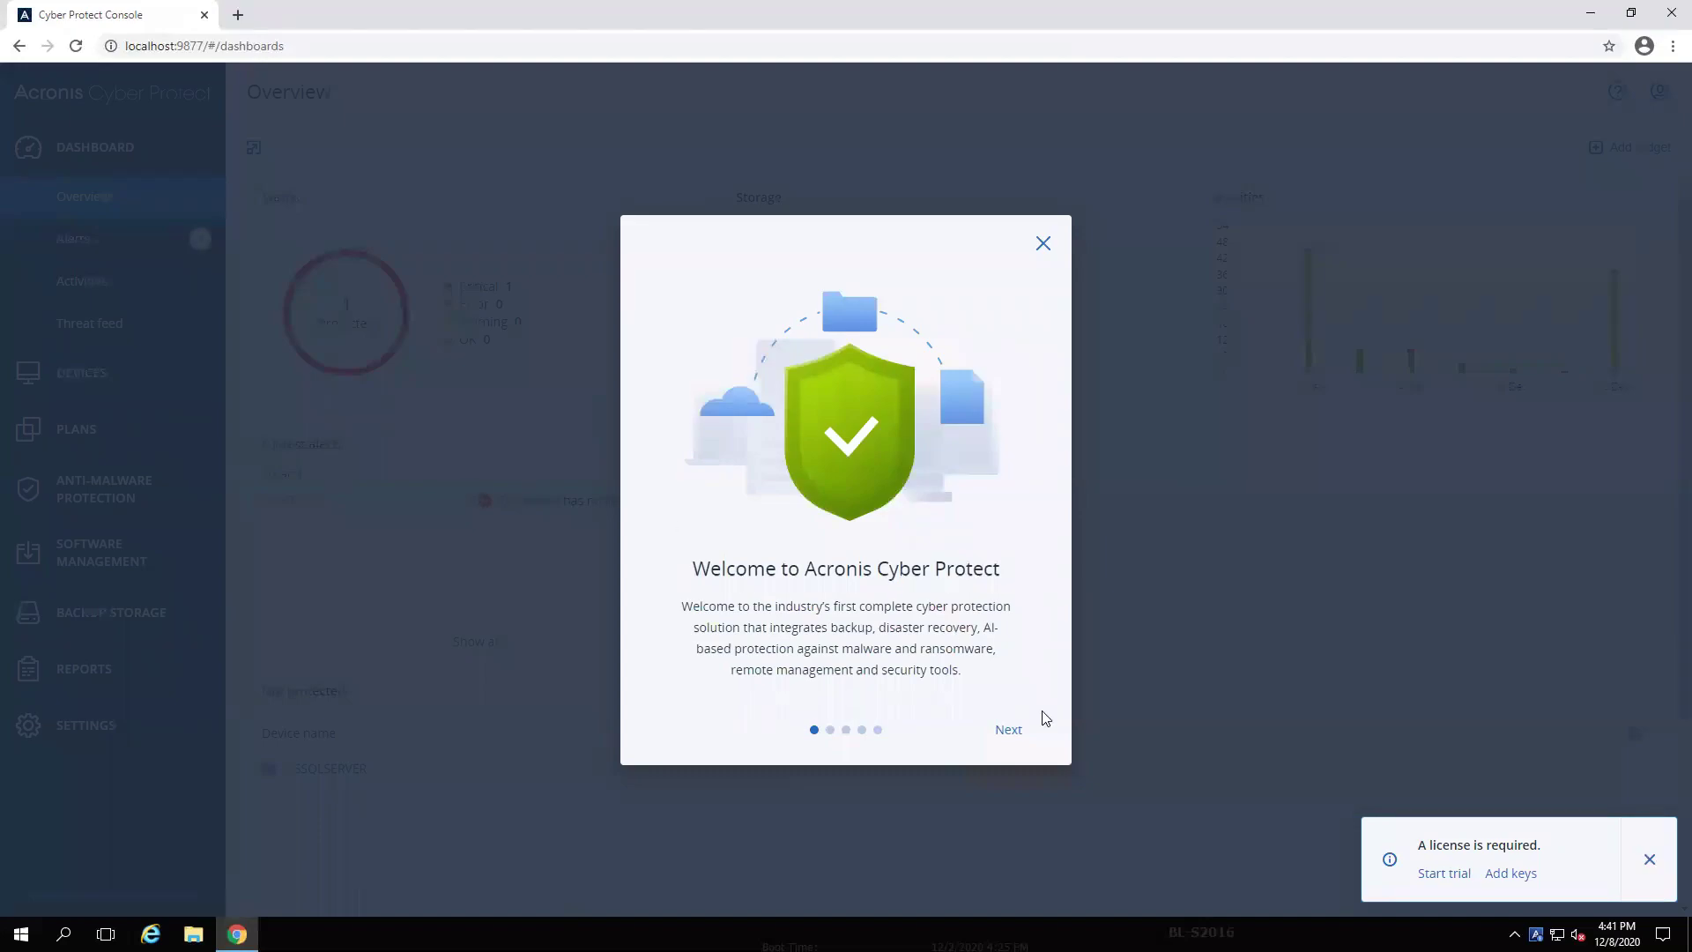
Step through the welcome tour pages and dismiss it with Got it
{"action": "left_click", "coordinate": [1010, 730]}
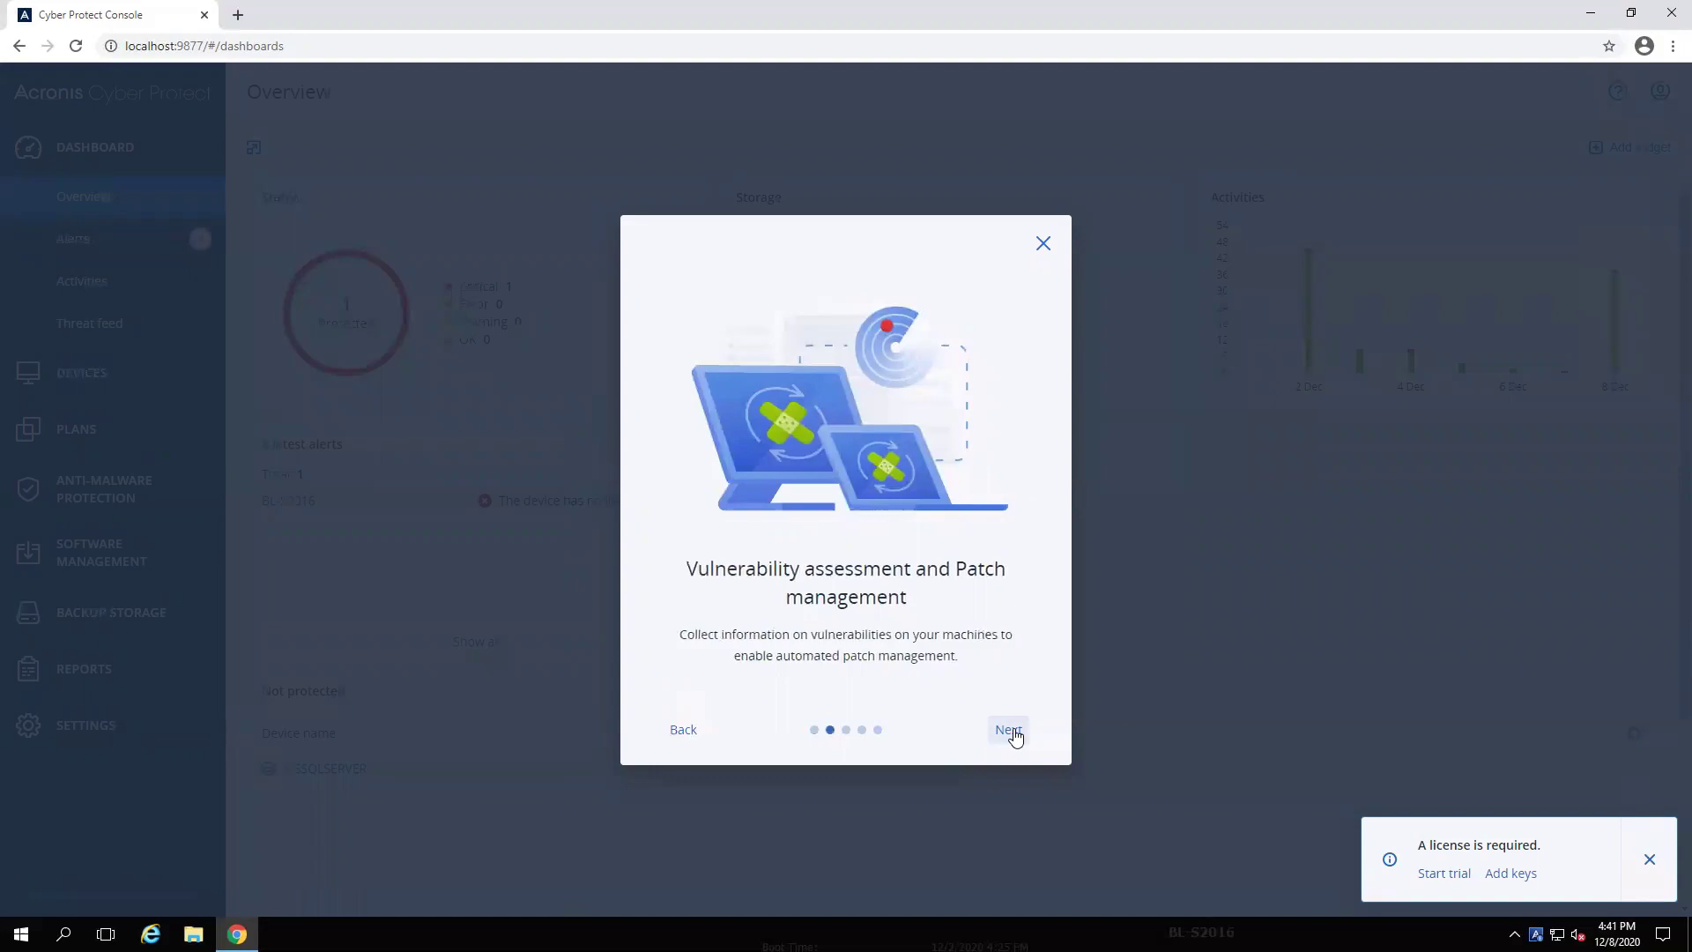
{"action": "left_click", "coordinate": [1010, 731]}
{"action": "left_click", "coordinate": [1010, 731]}
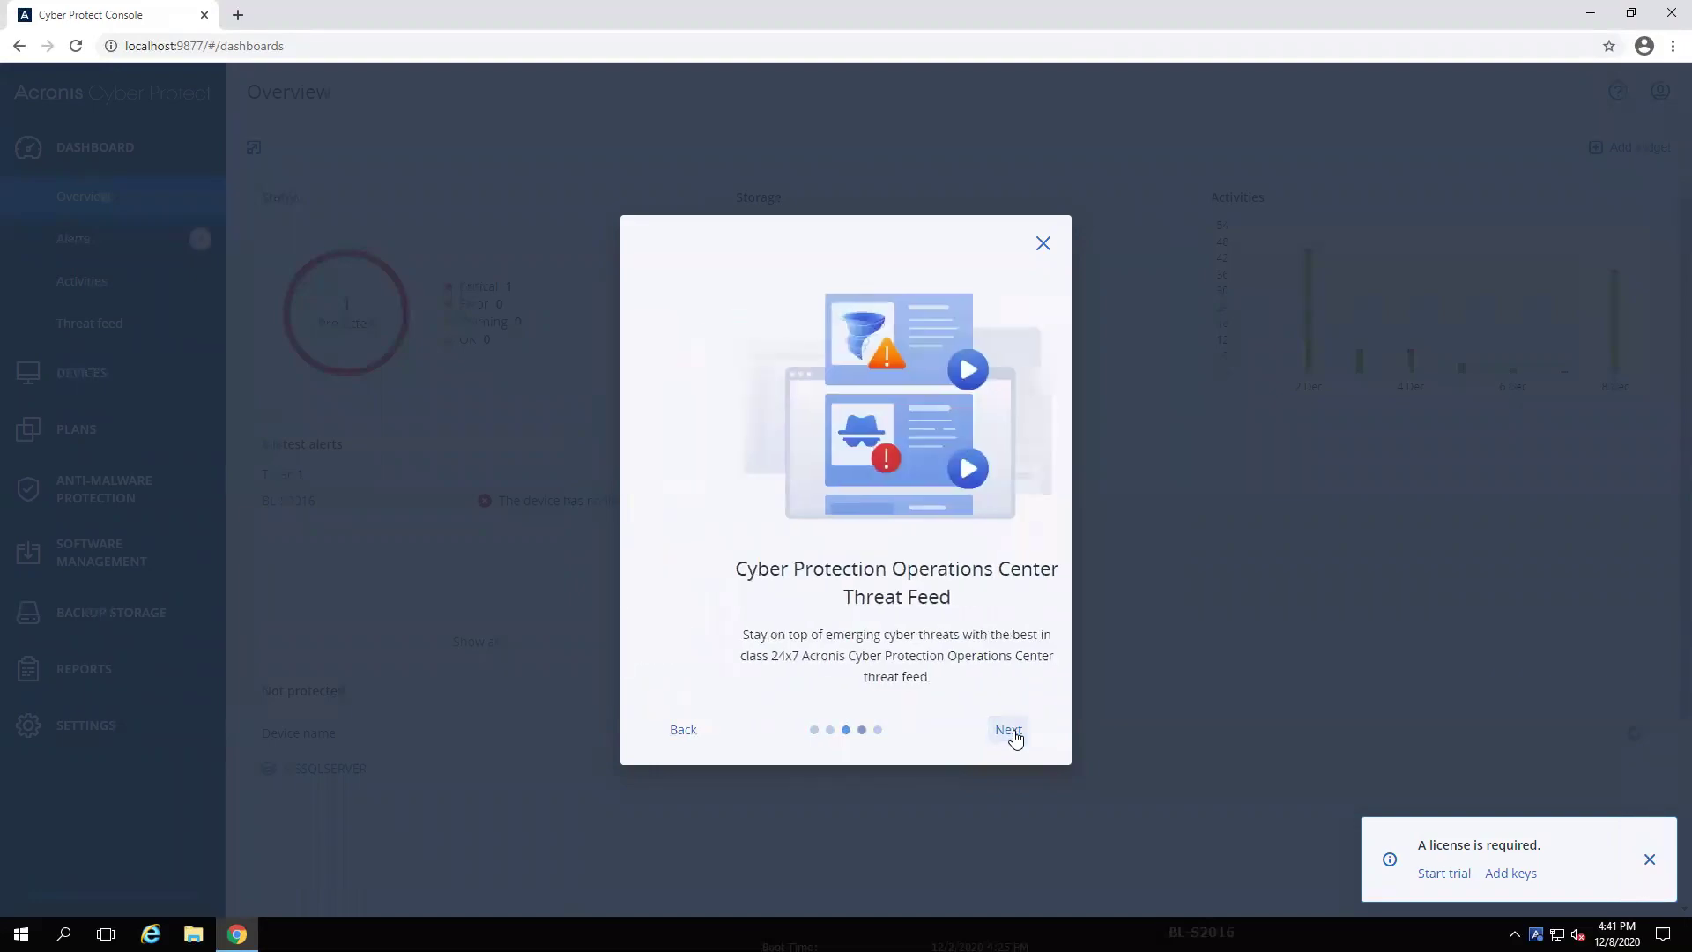
{"action": "left_click", "coordinate": [1015, 738]}
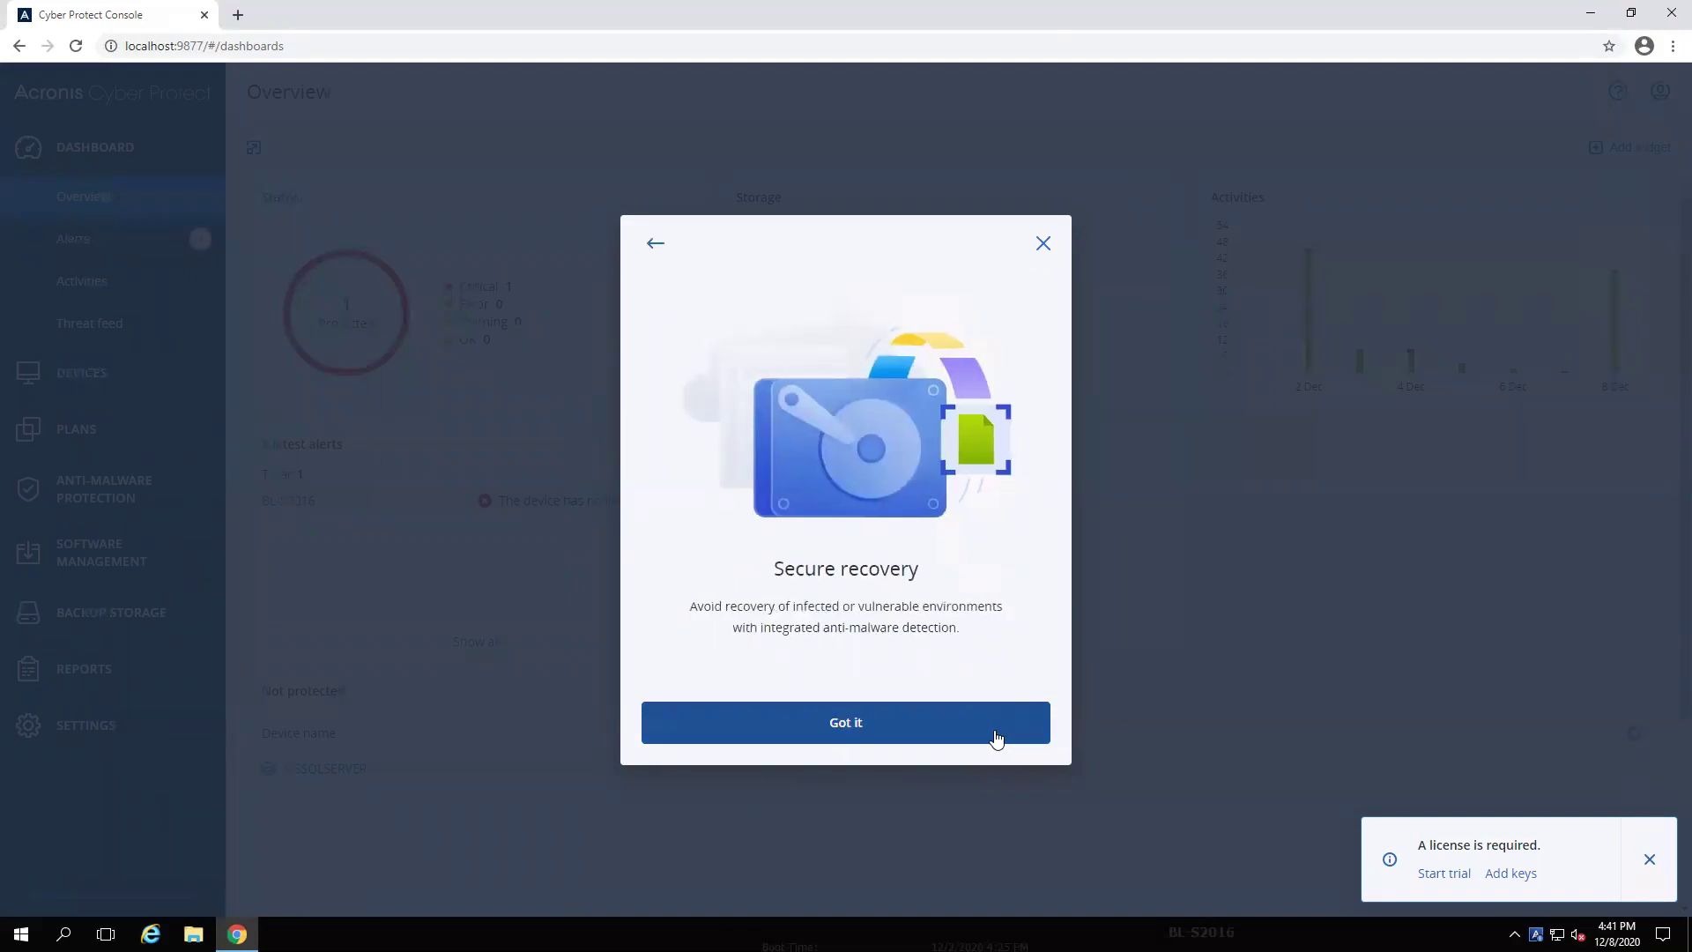
{"action": "left_click", "coordinate": [994, 738]}
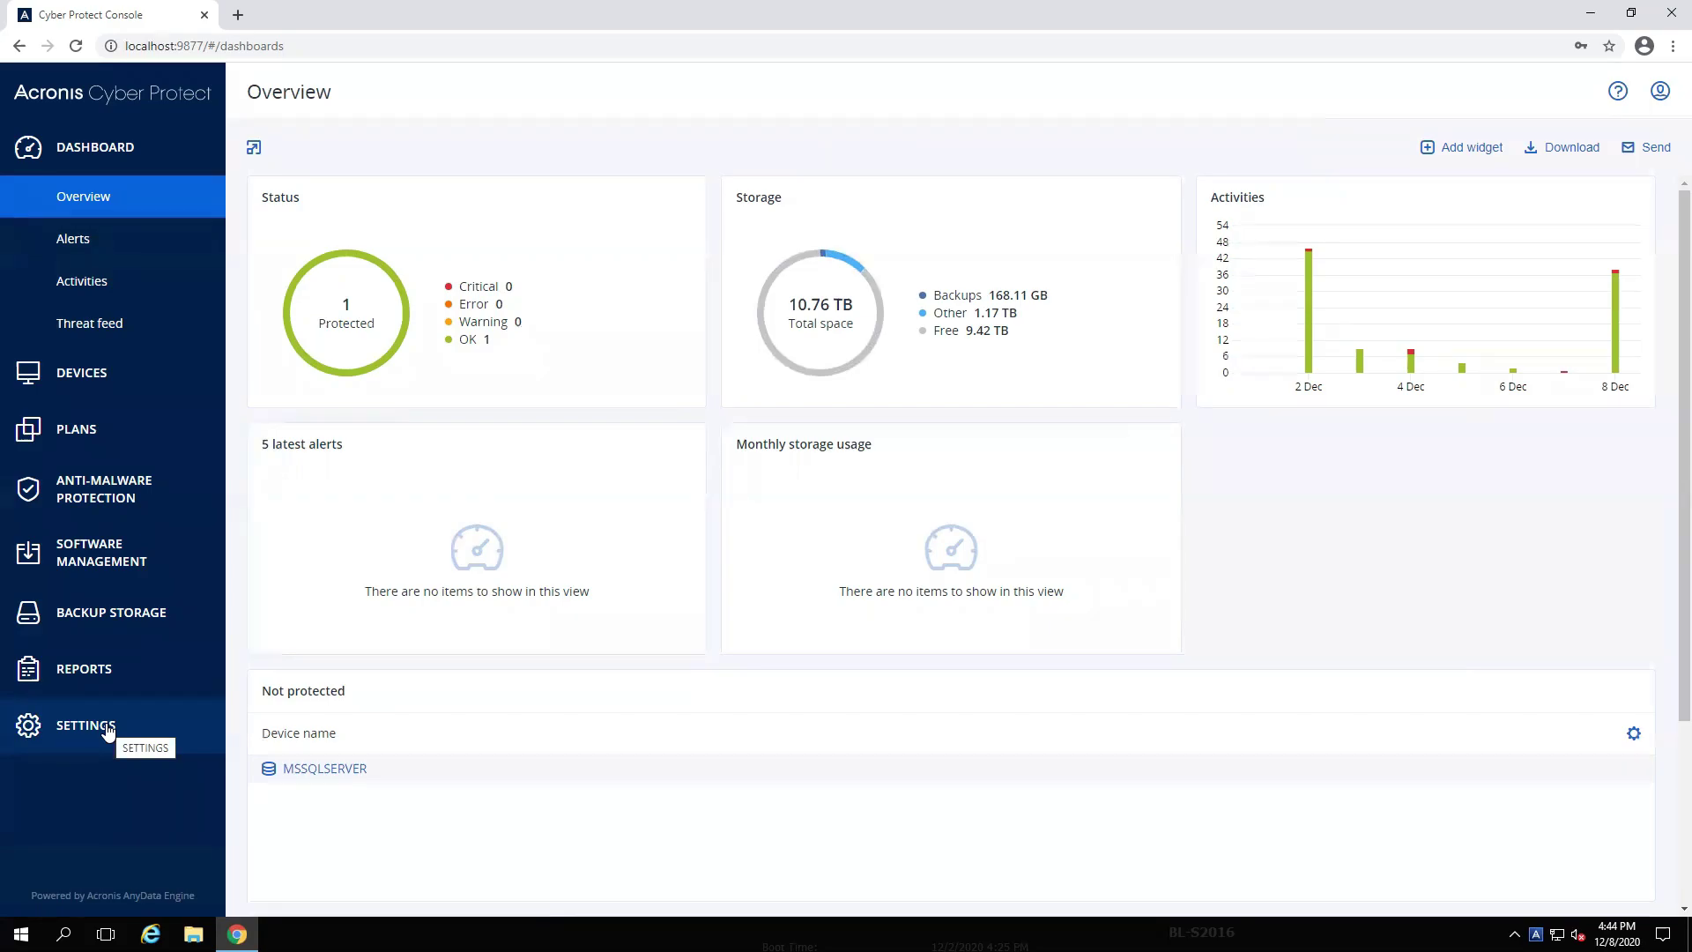
Sync Settings > Licenses with the Acronis account, then close the Add keys panel
{"action": "left_click", "coordinate": [106, 729]}
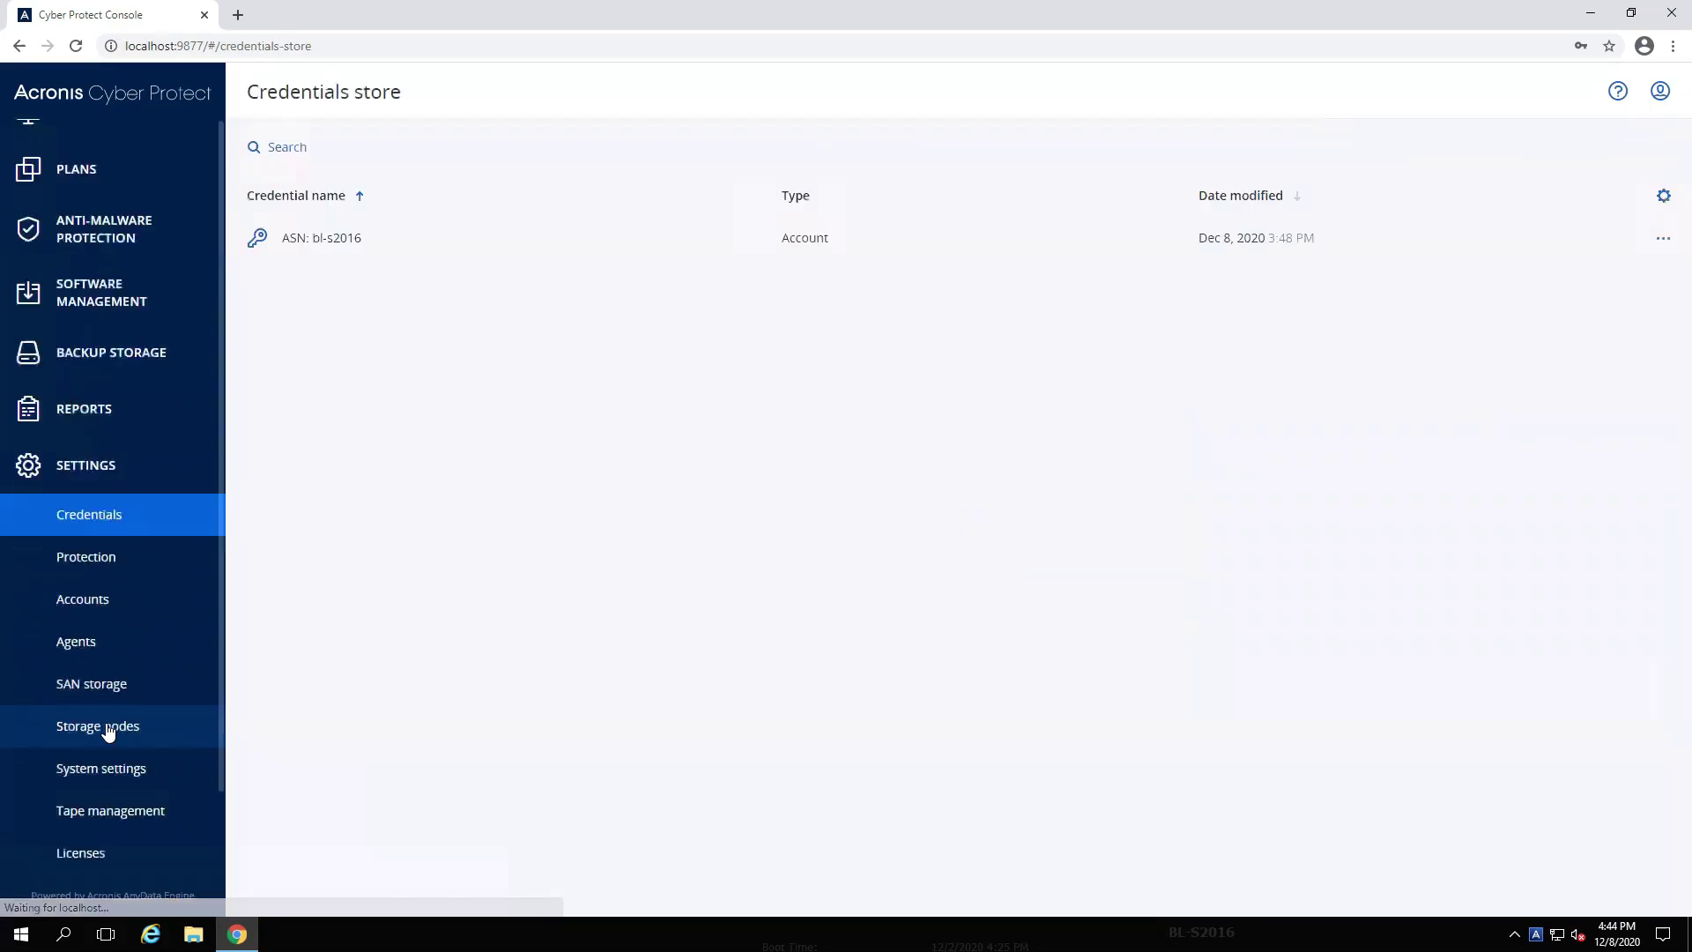
{"action": "left_click", "coordinate": [112, 860]}
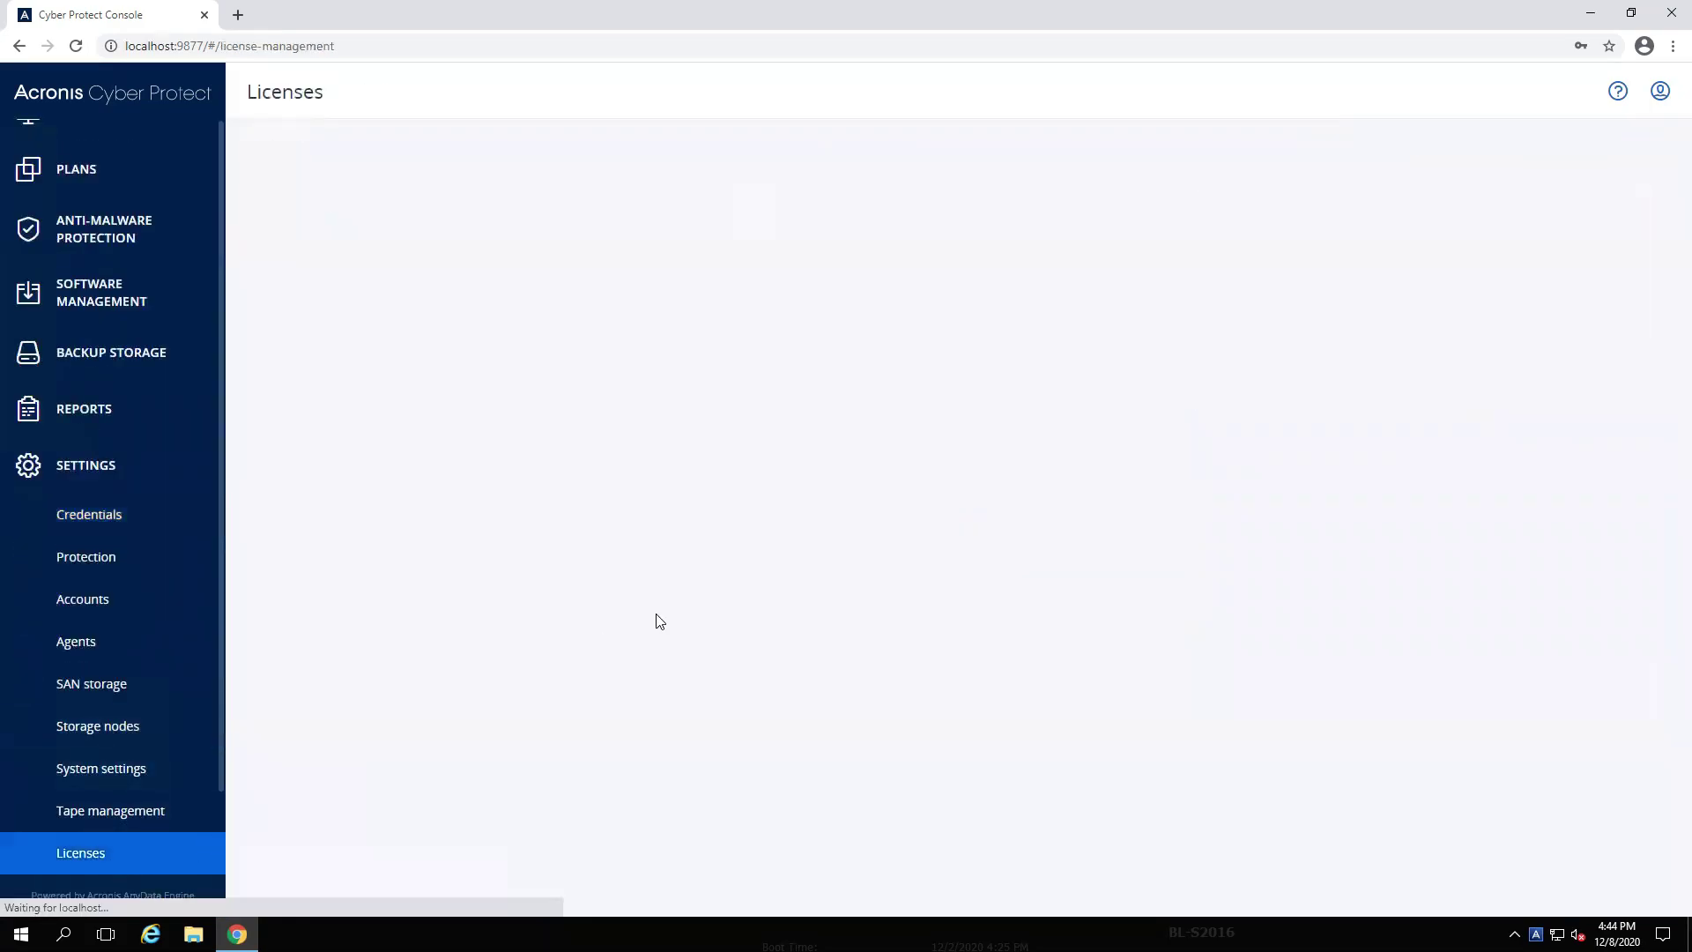
{"action": "left_click", "coordinate": [1556, 92]}
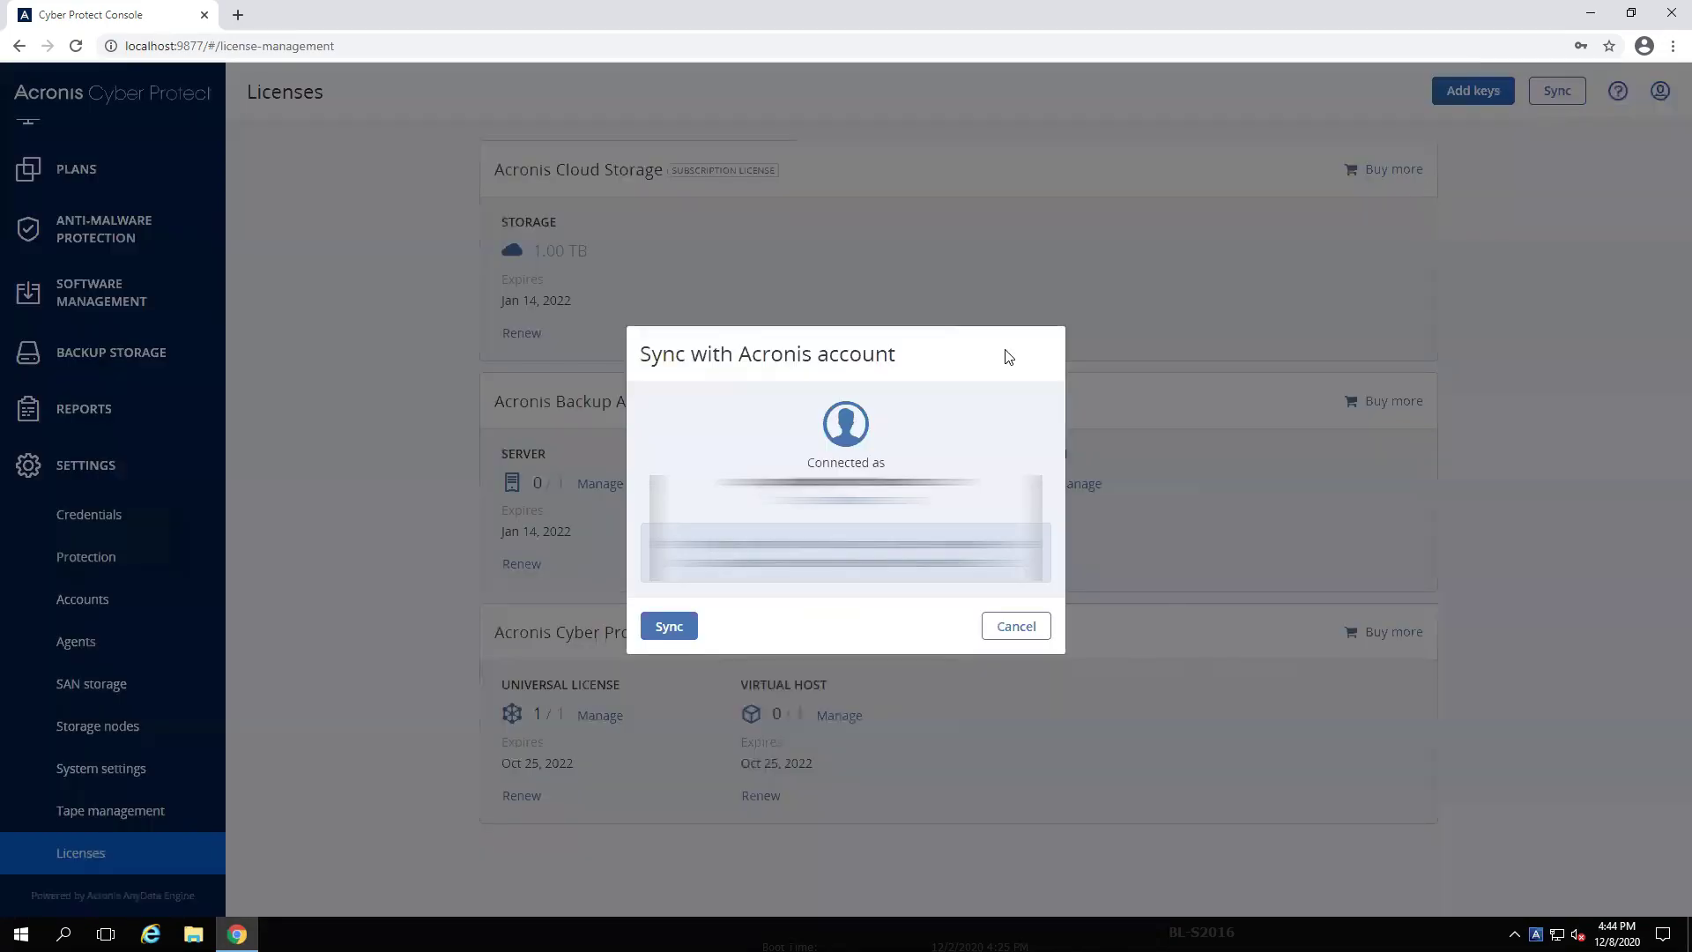
{"action": "left_click", "coordinate": [667, 628]}
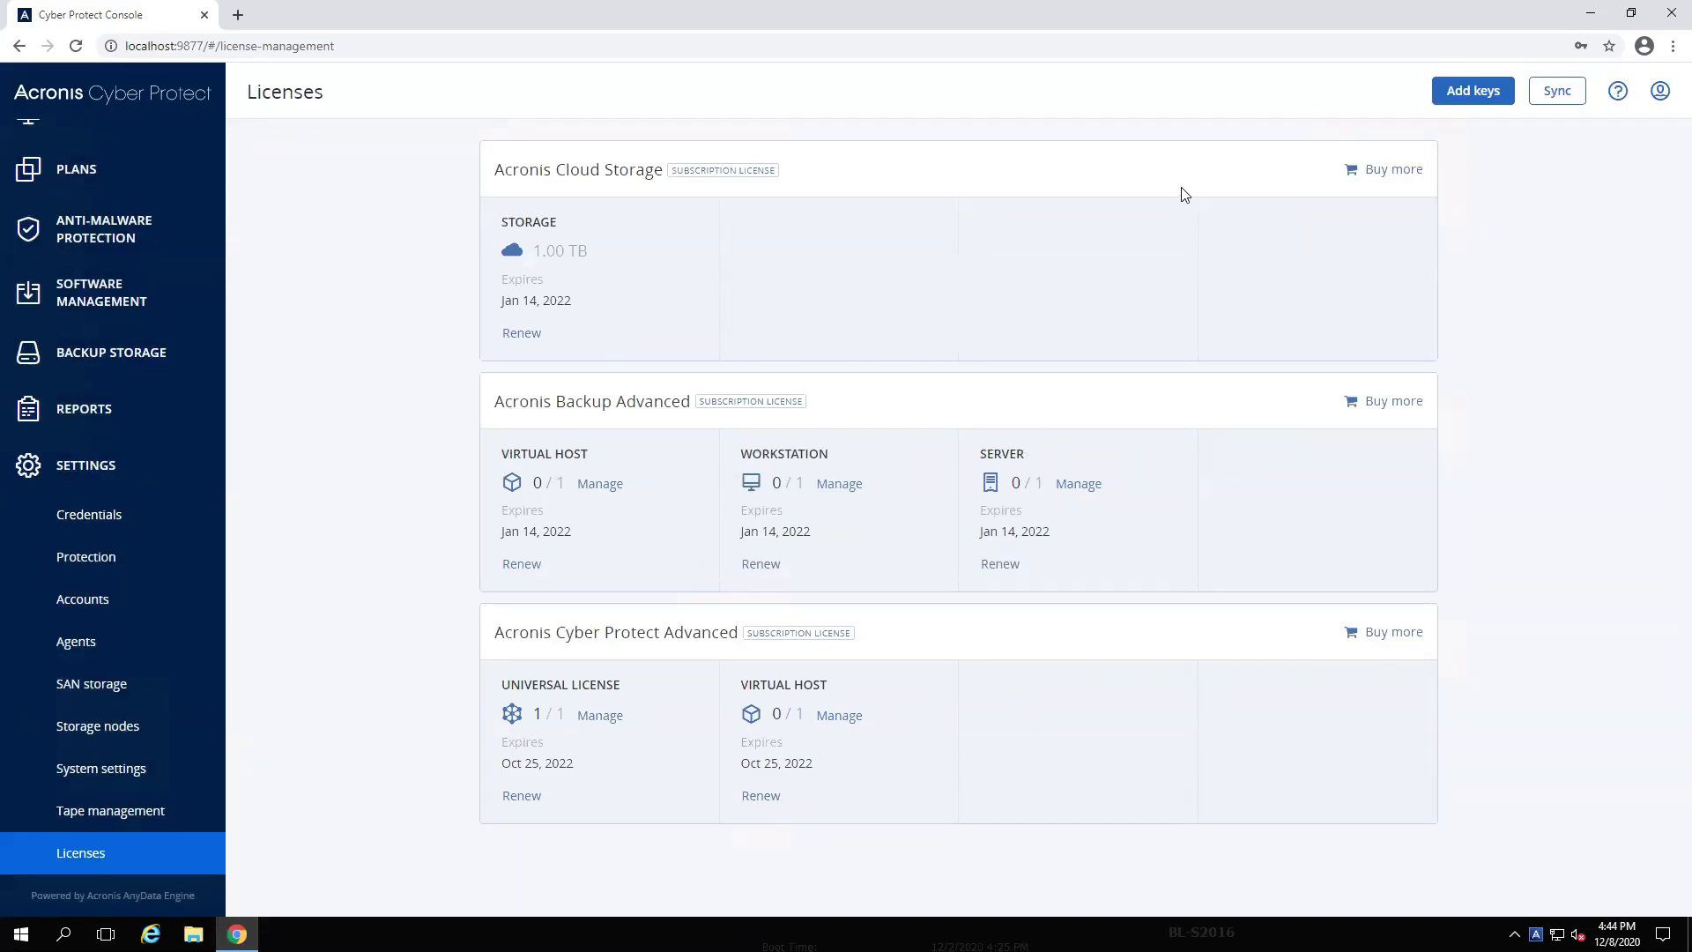
{"action": "left_click", "coordinate": [1473, 91]}
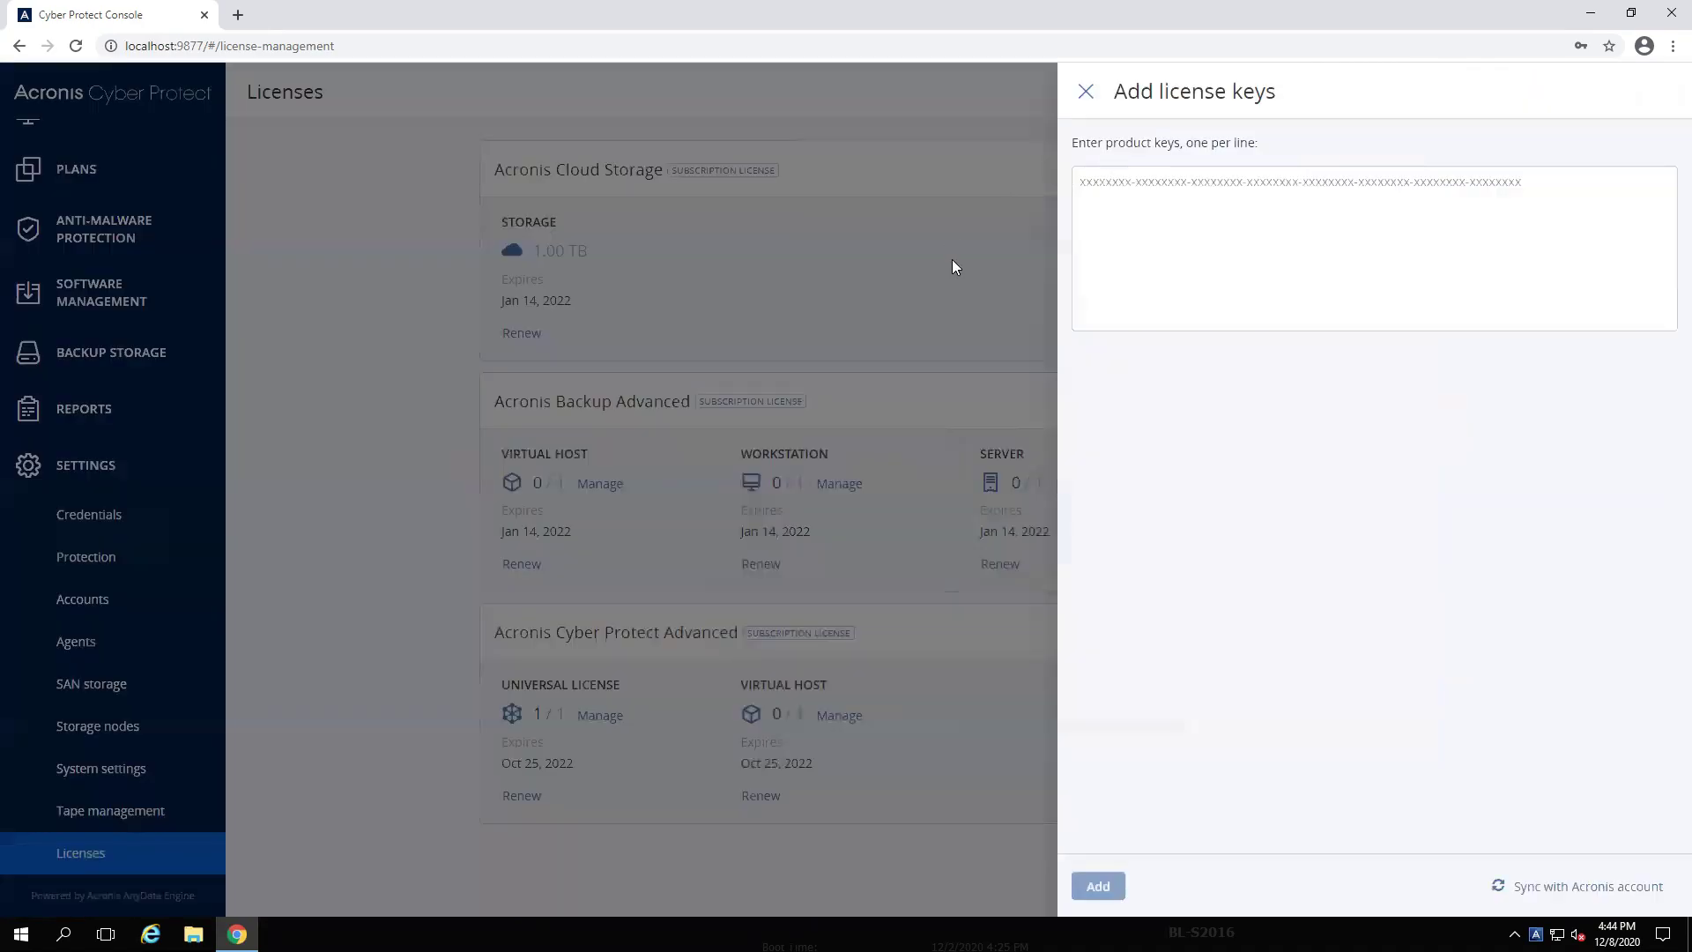
{"action": "left_click", "coordinate": [1090, 90]}
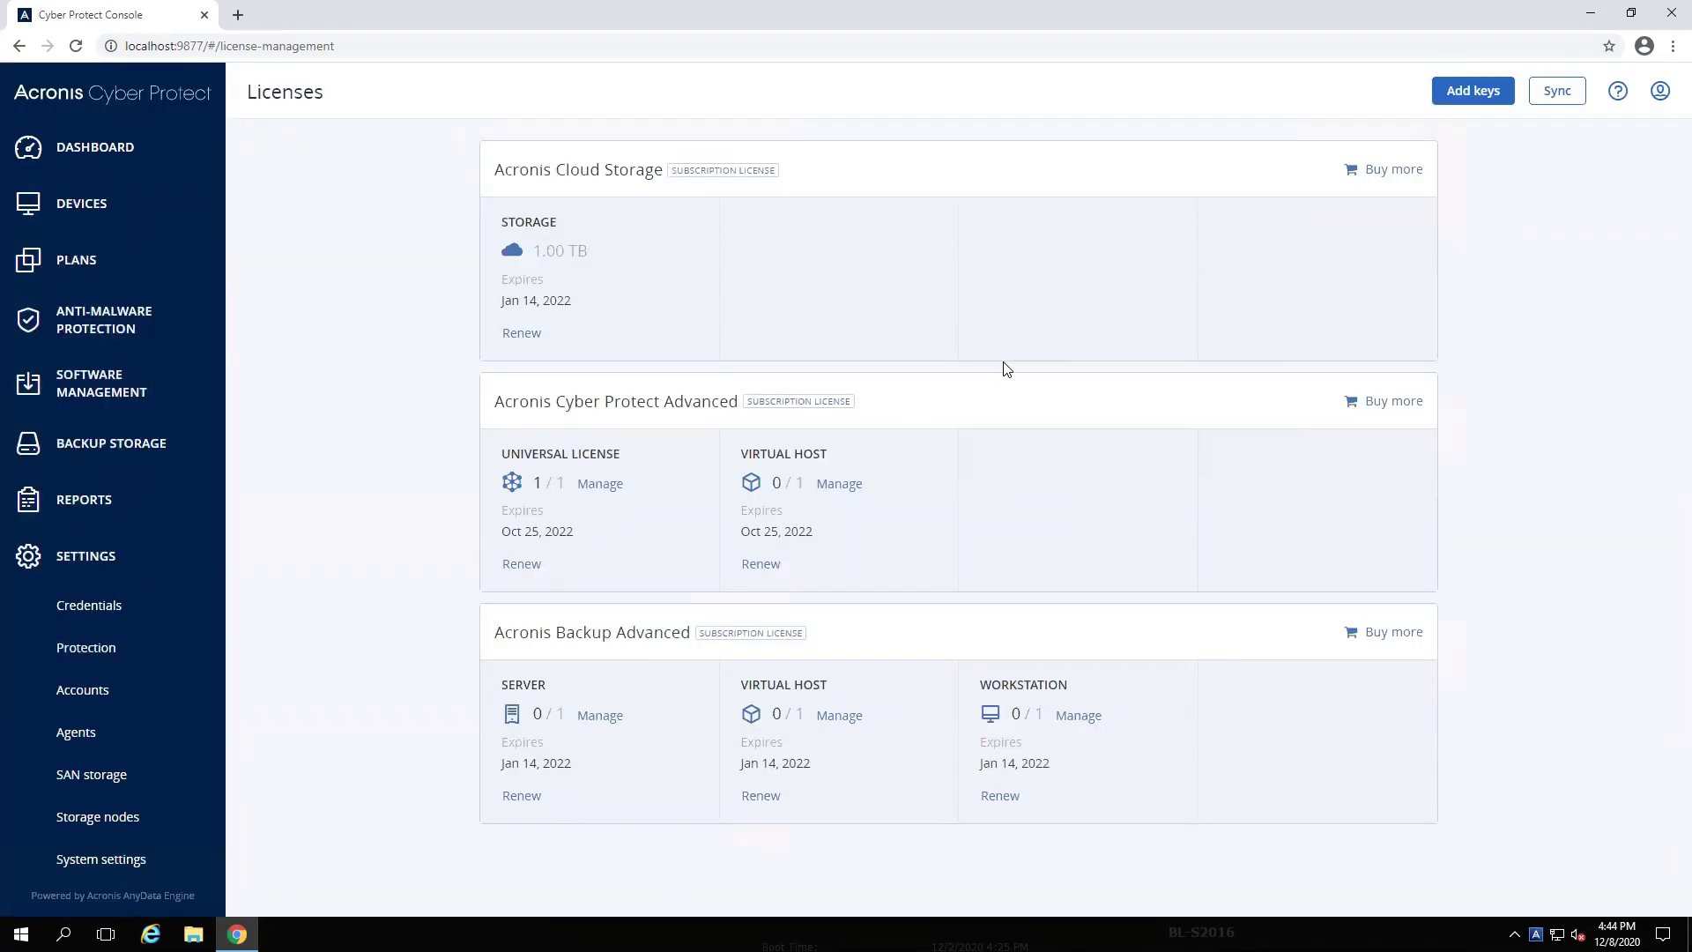
Review all devices, including BL-S2016's last backup date, and the BL-S2016 OS Disk to D Storage Node plan
{"action": "left_click", "coordinate": [210, 208]}
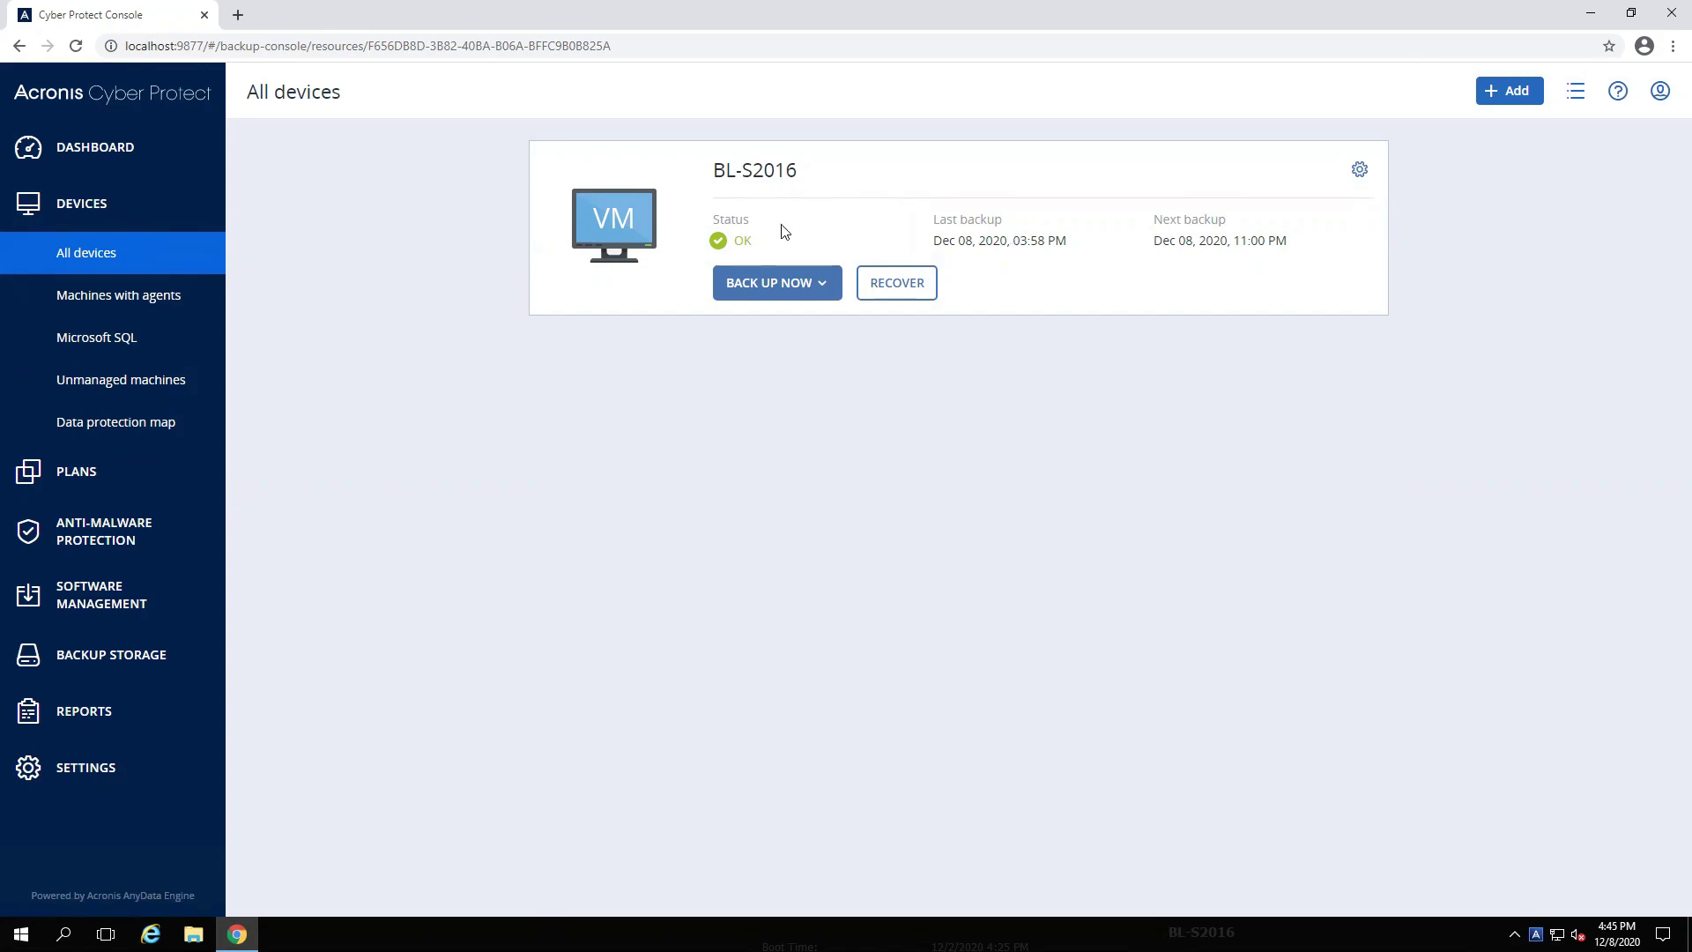
{"action": "triple_click", "coordinate": [1039, 242]}
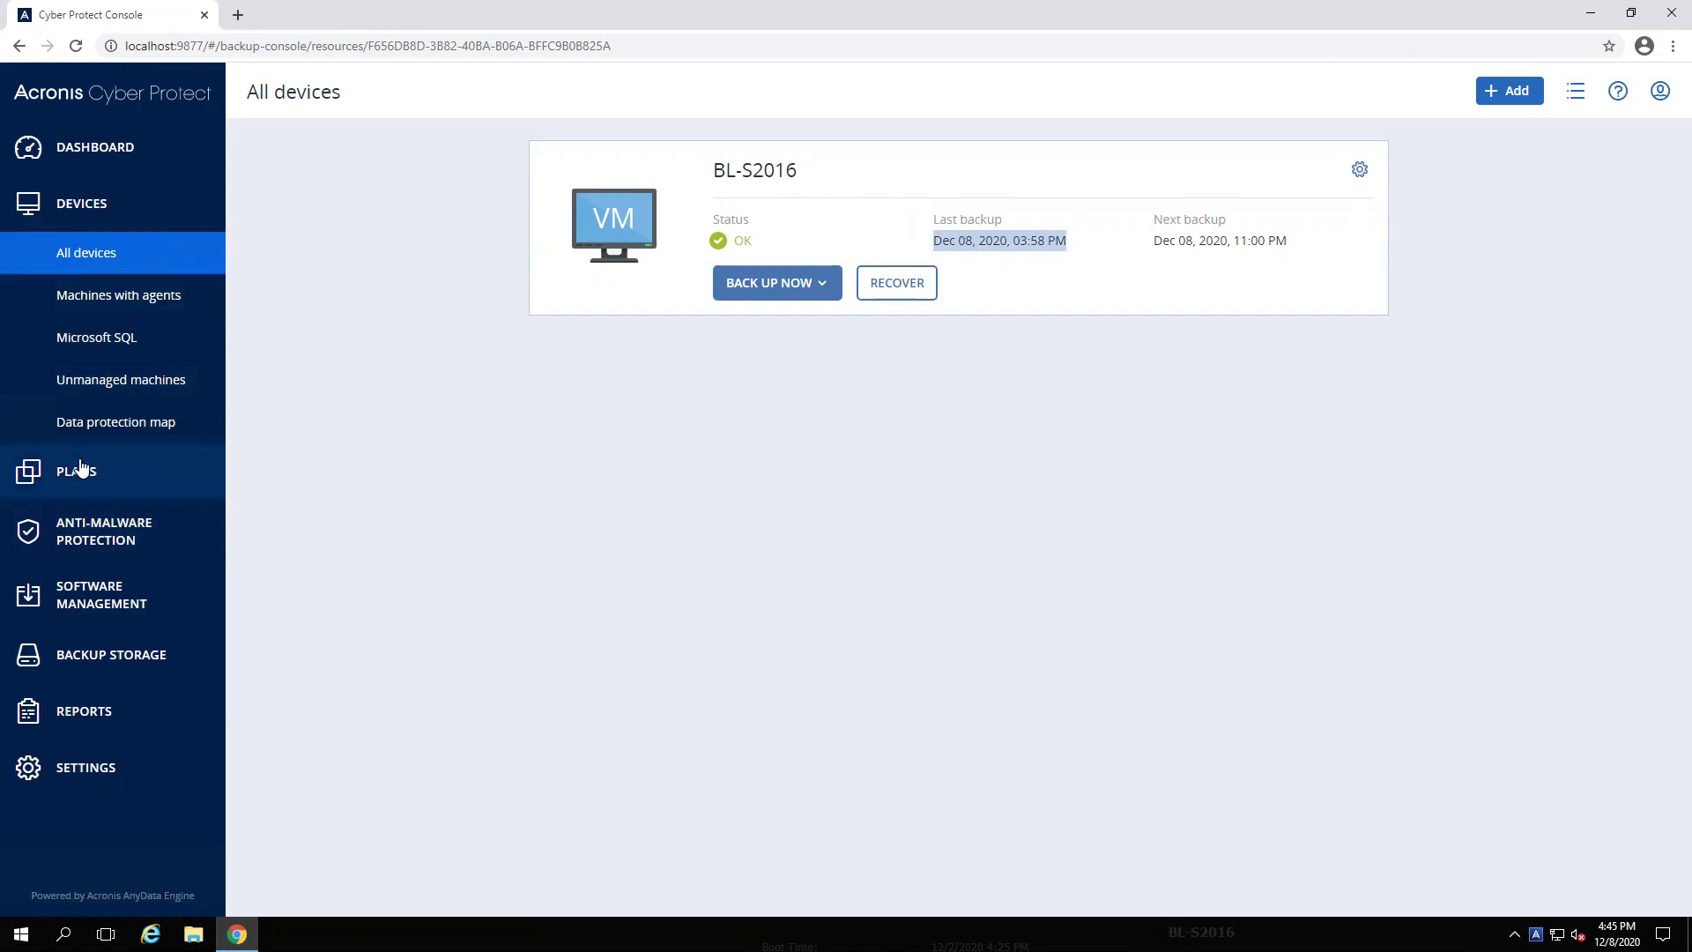
{"action": "left_click", "coordinate": [80, 471]}
{"action": "left_click", "coordinate": [403, 251]}
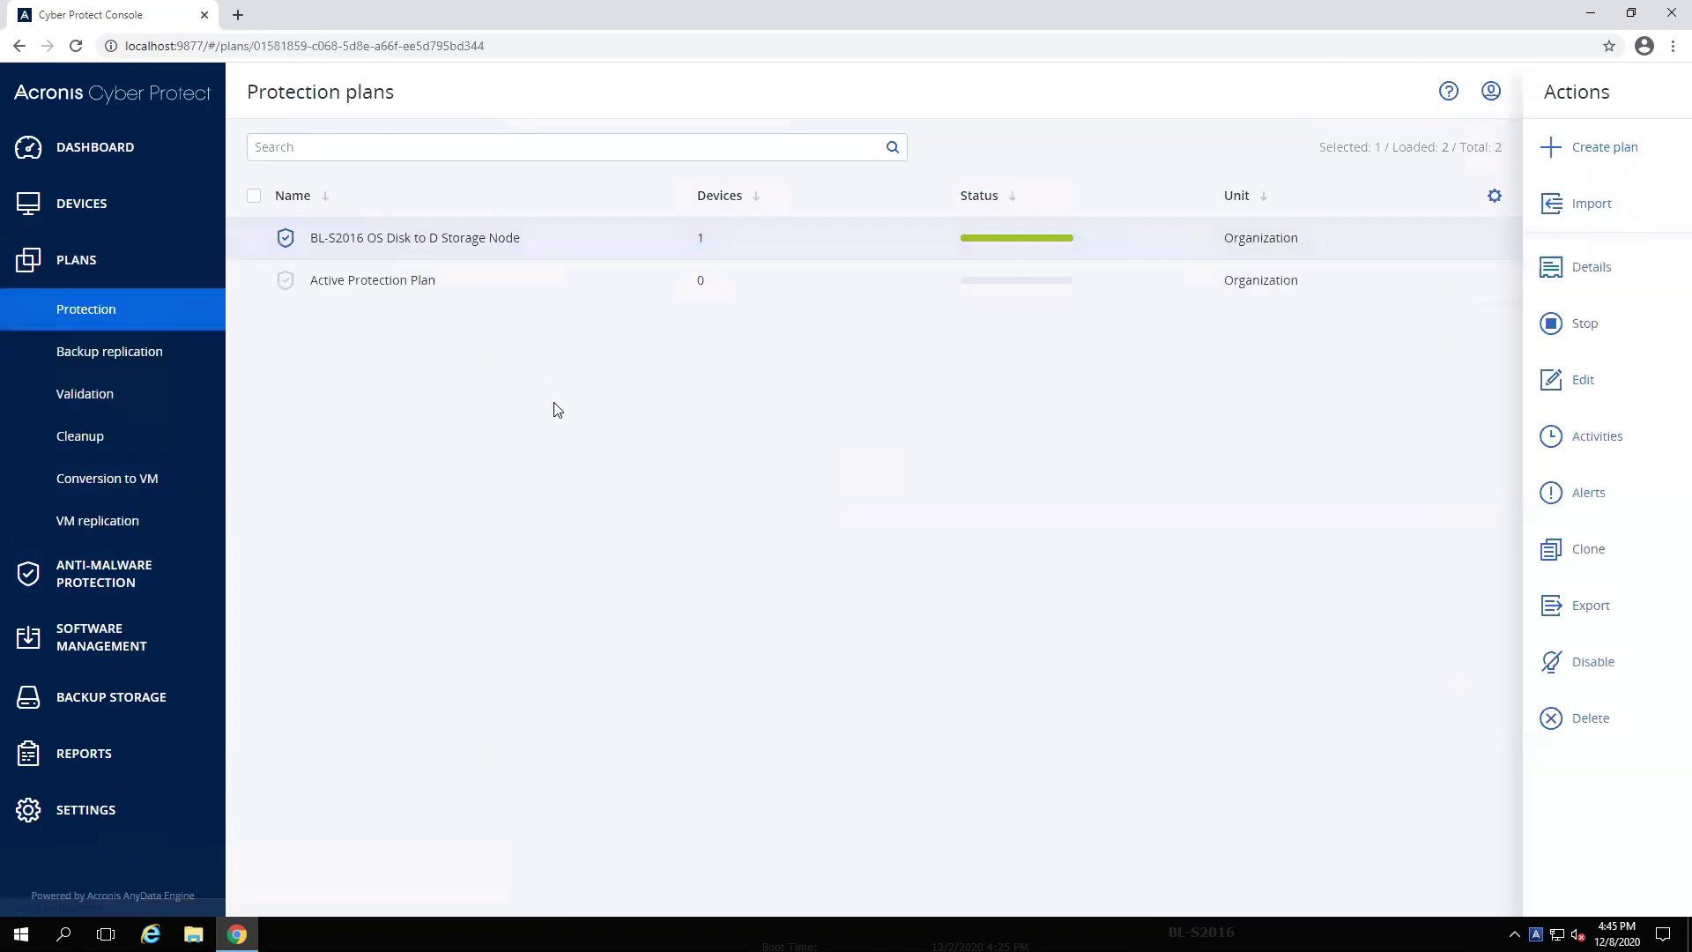
Check replication and validation plans, then open D Storage Node showing the 38.7 GB backup
{"action": "left_click", "coordinate": [85, 364]}
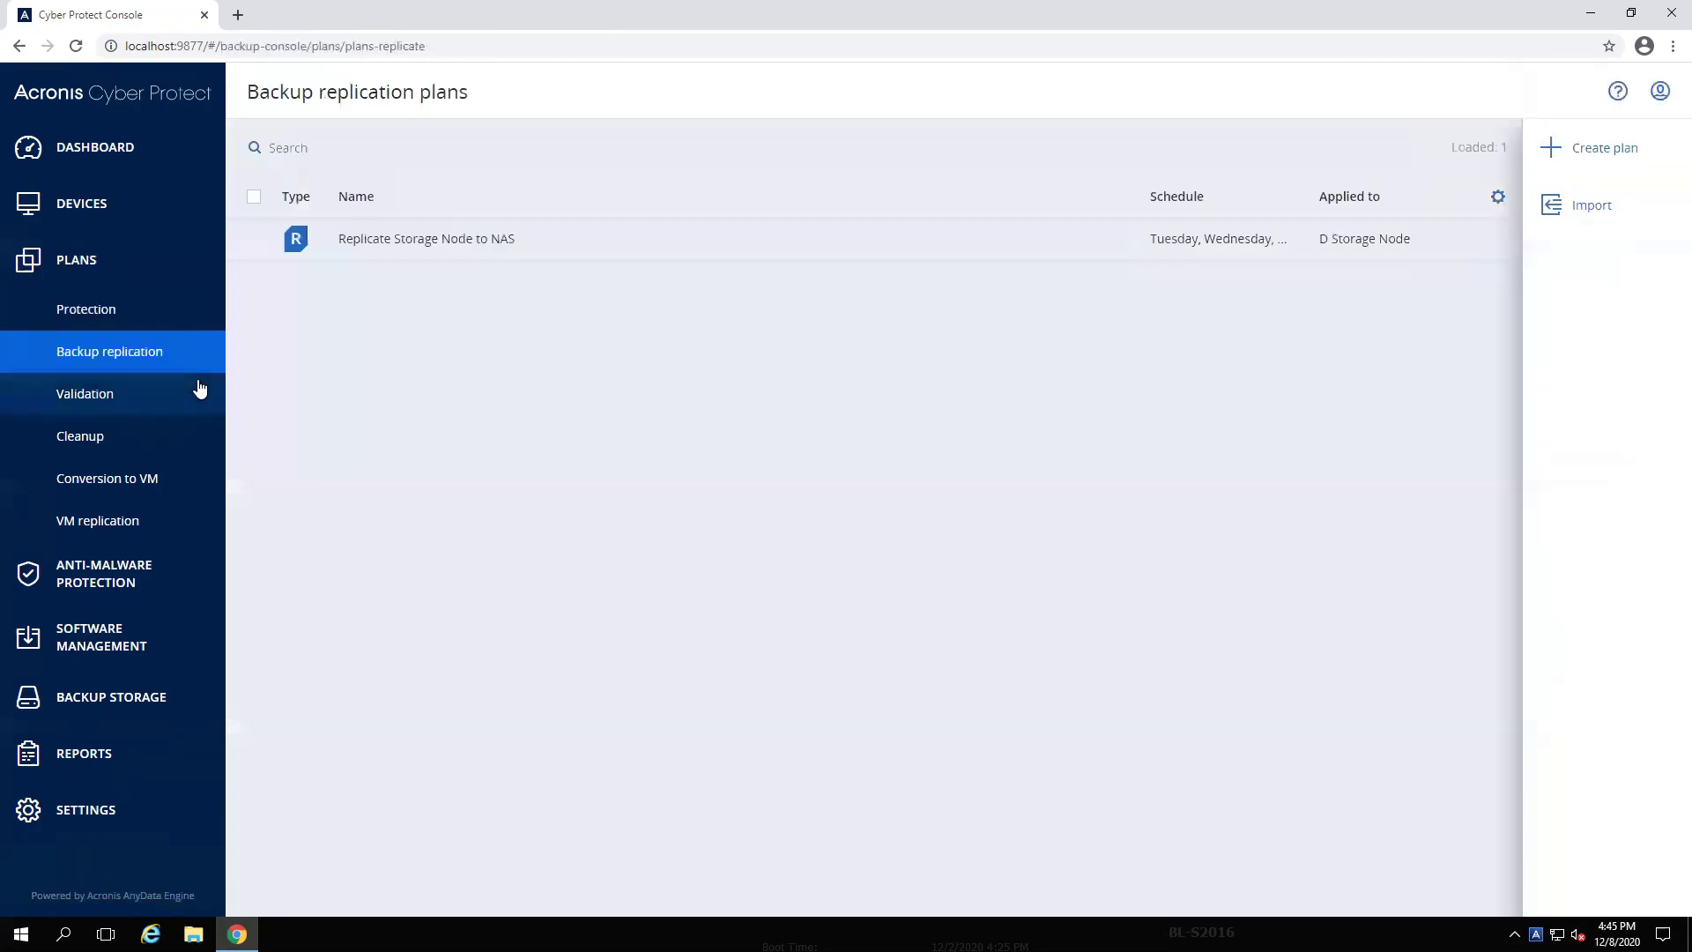
{"action": "left_click", "coordinate": [123, 388]}
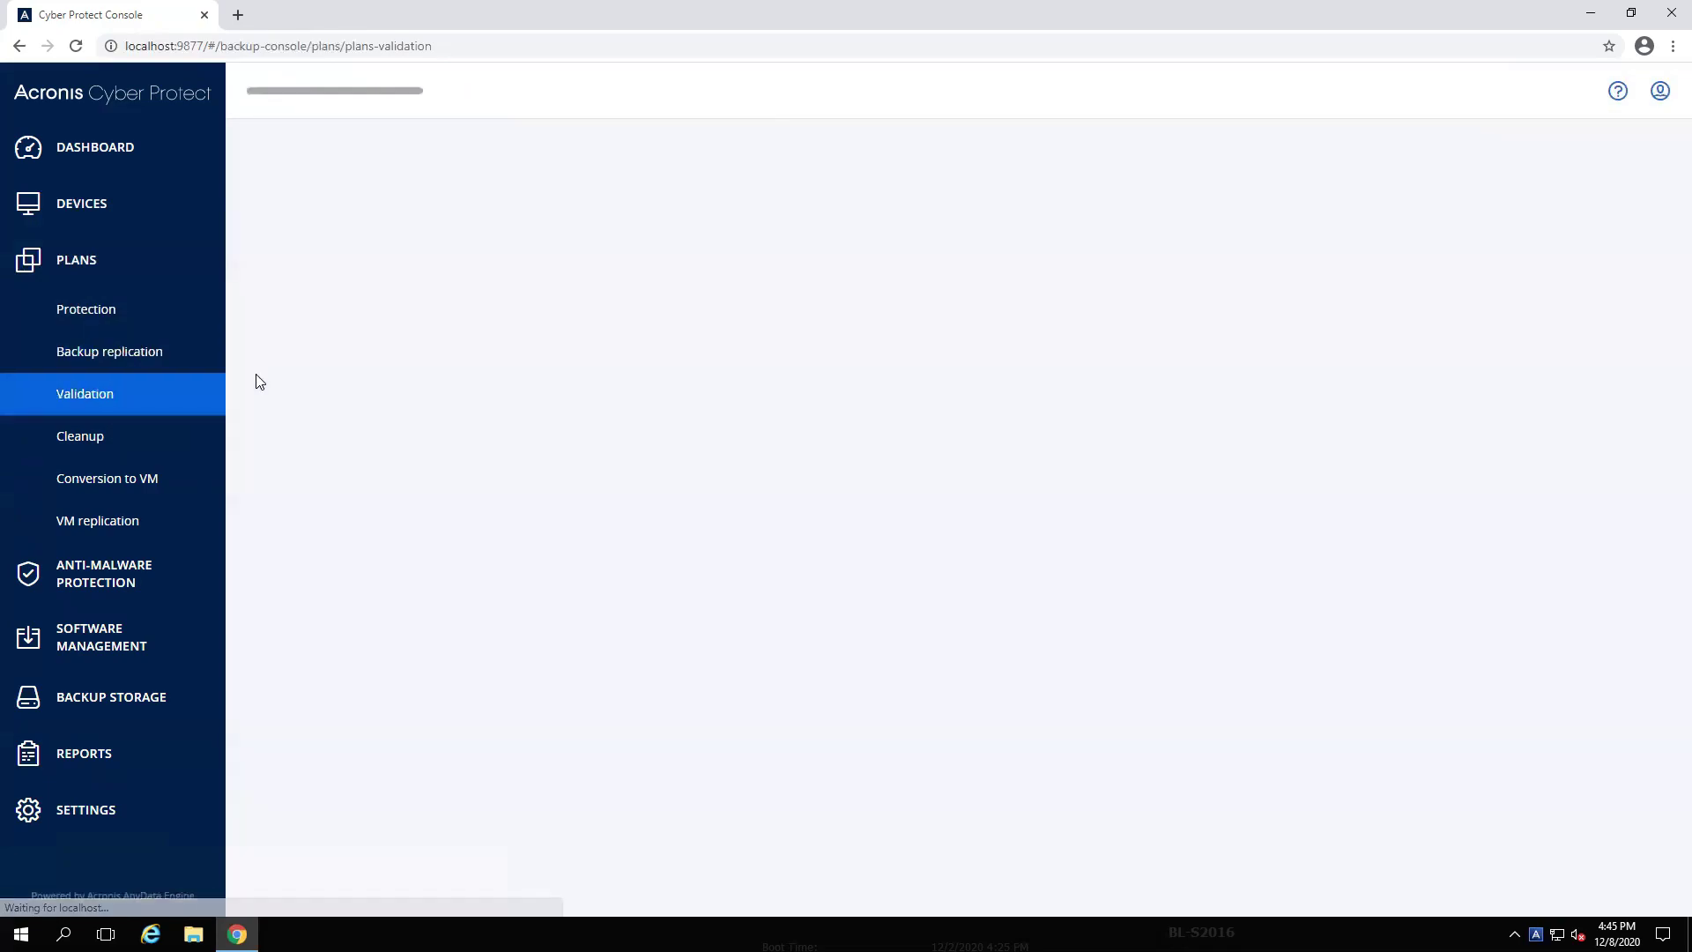
{"action": "left_click", "coordinate": [255, 239]}
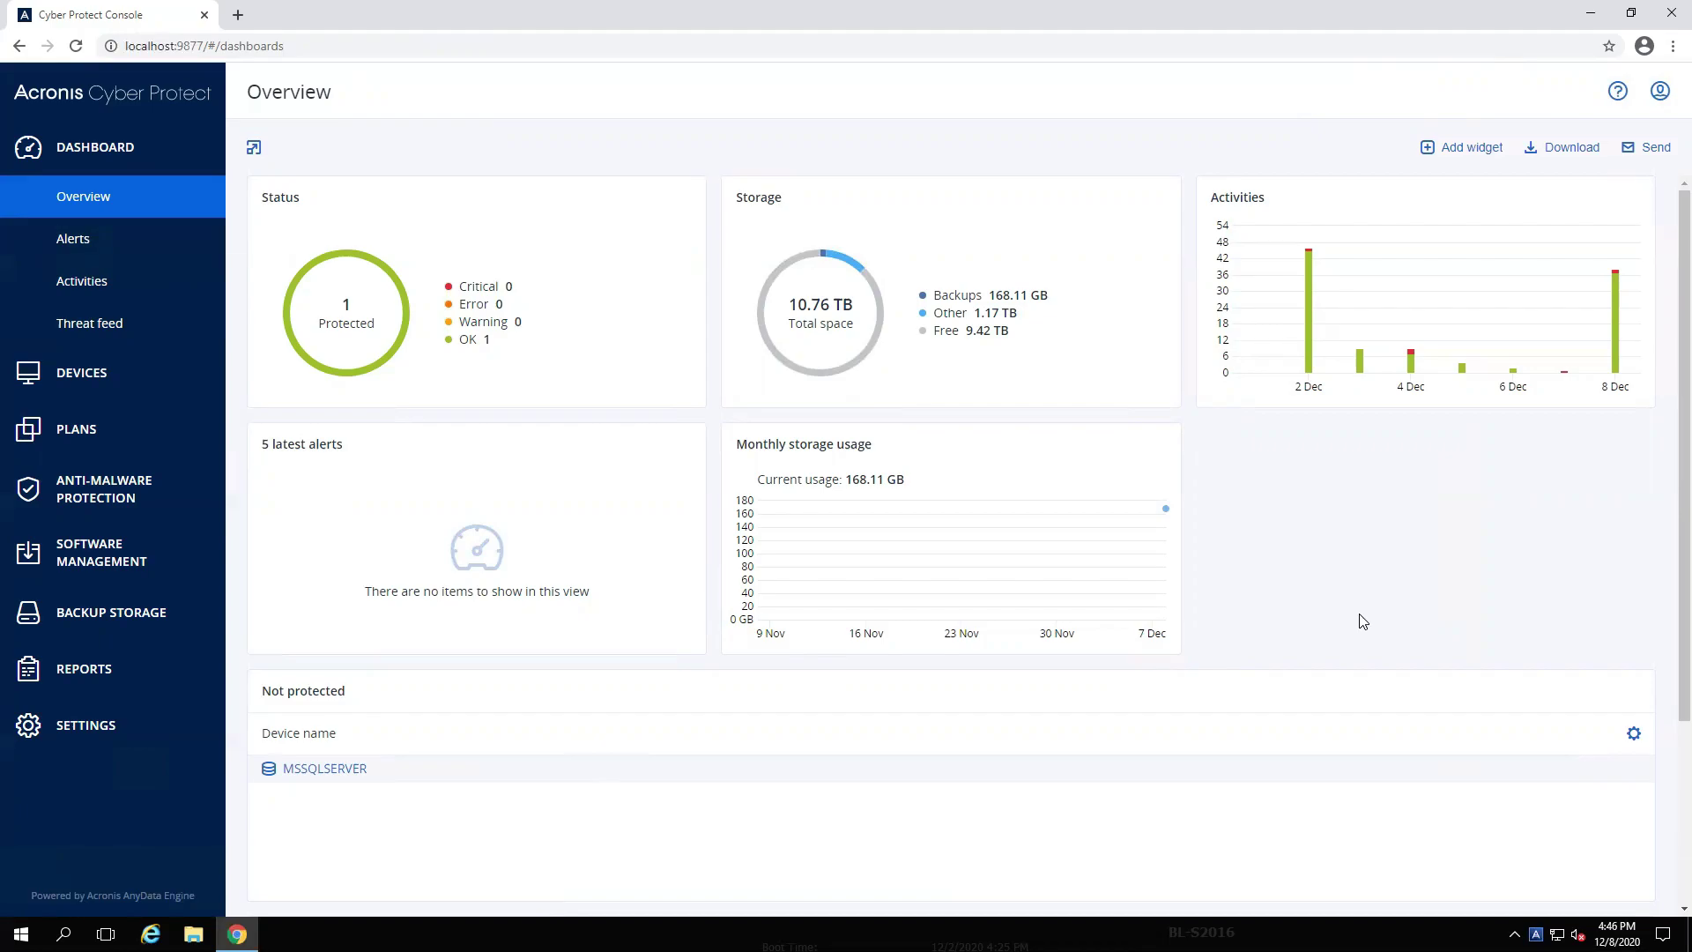
{"action": "left_click", "coordinate": [149, 612]}
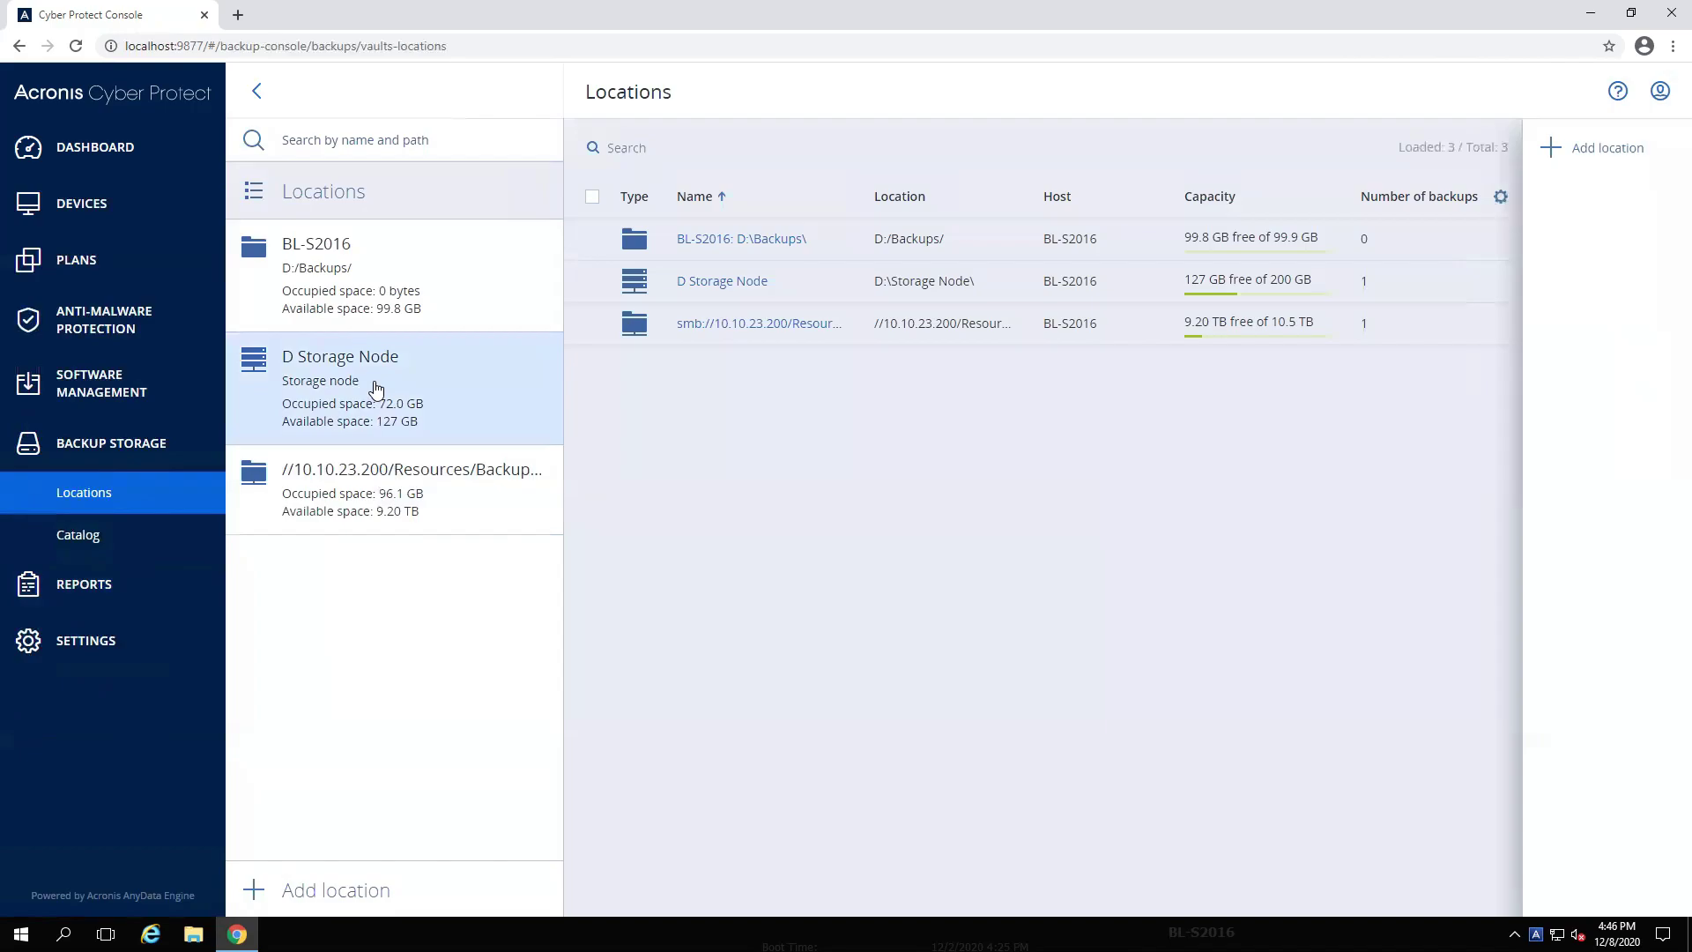
{"action": "left_click", "coordinate": [514, 396]}
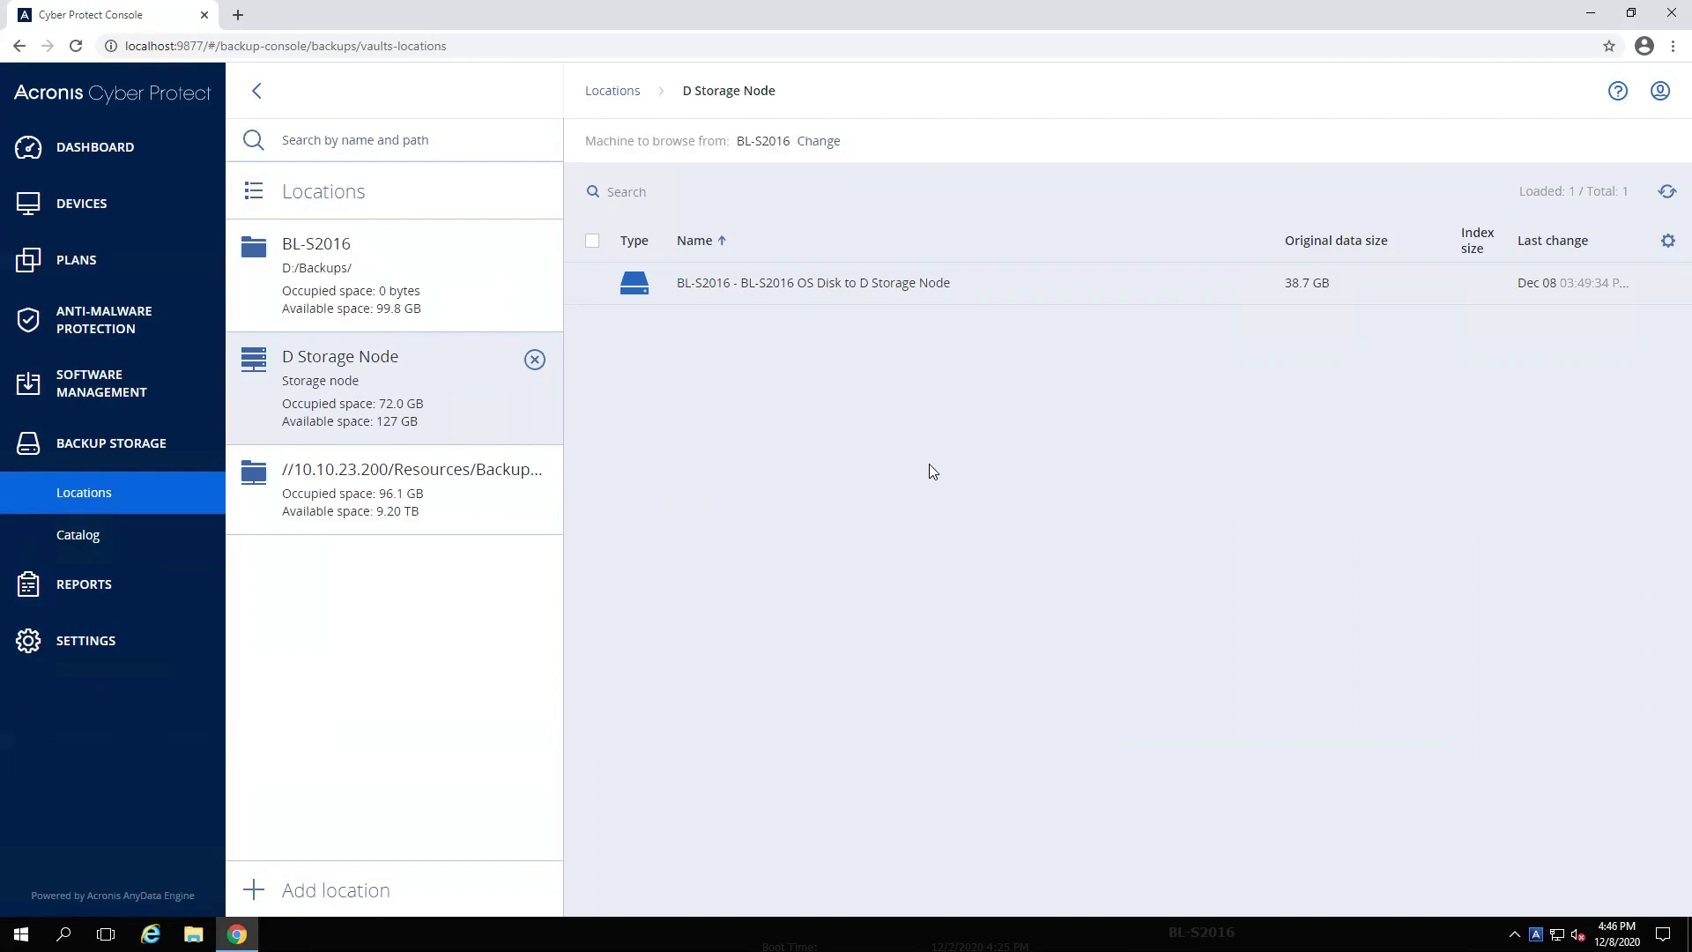
Confirm in Settings > Agents that BL-S2016 runs agent 15.0.25729, then go back to the dashboard
{"action": "left_click", "coordinate": [112, 634]}
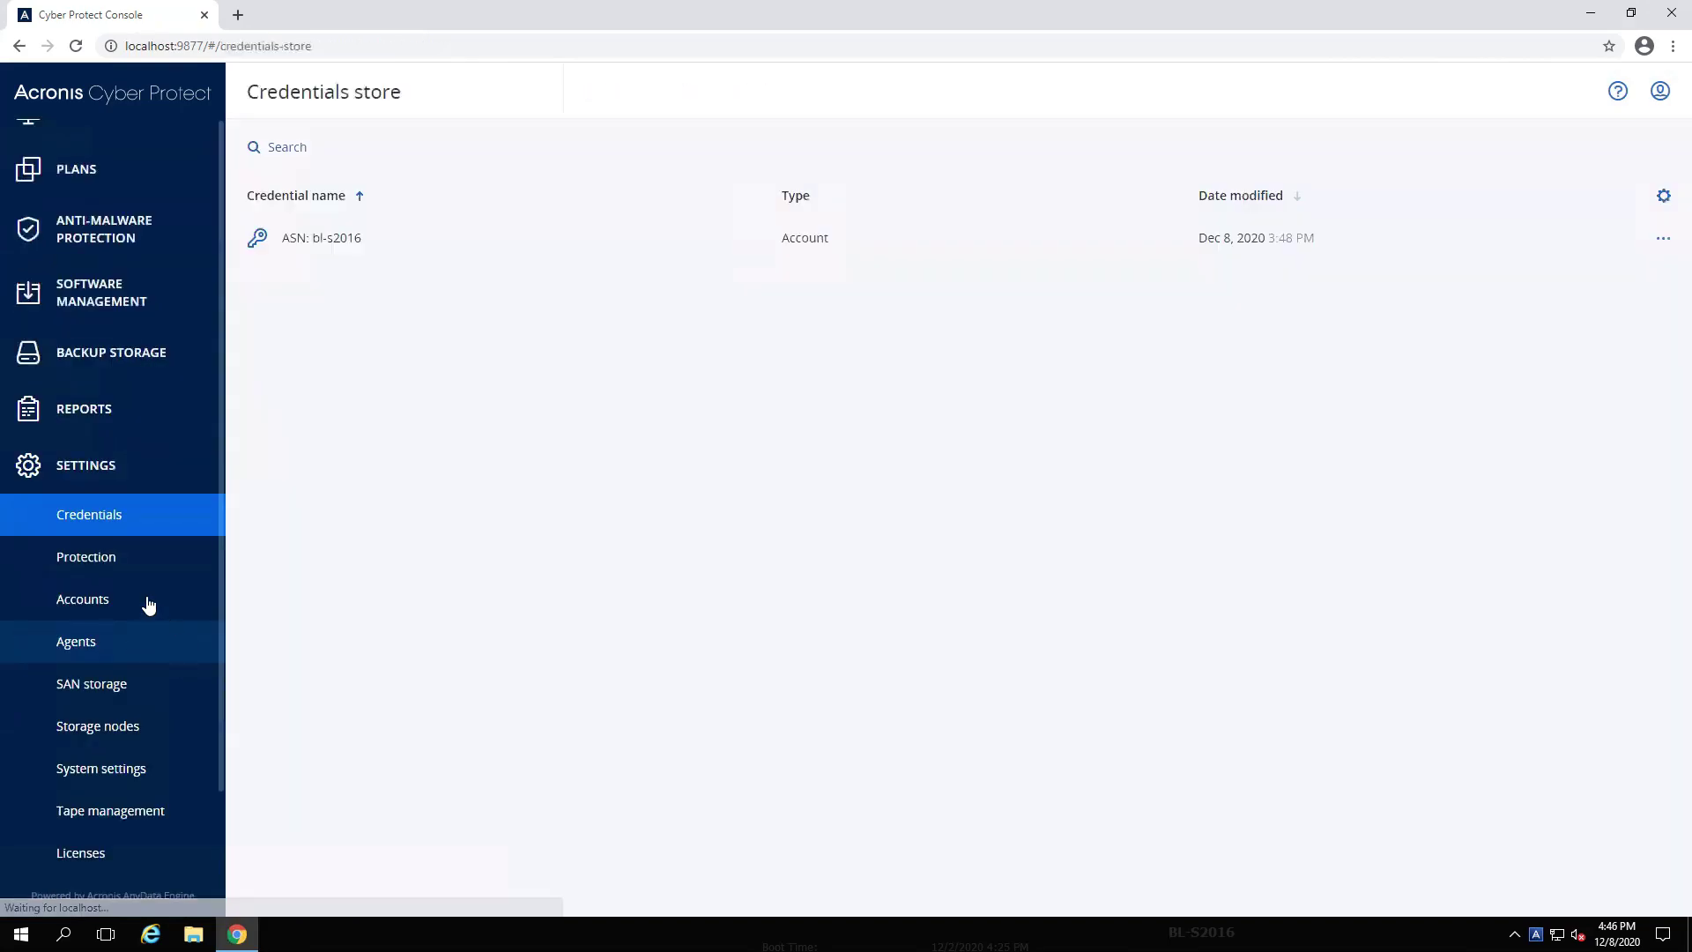
{"action": "left_click", "coordinate": [113, 644]}
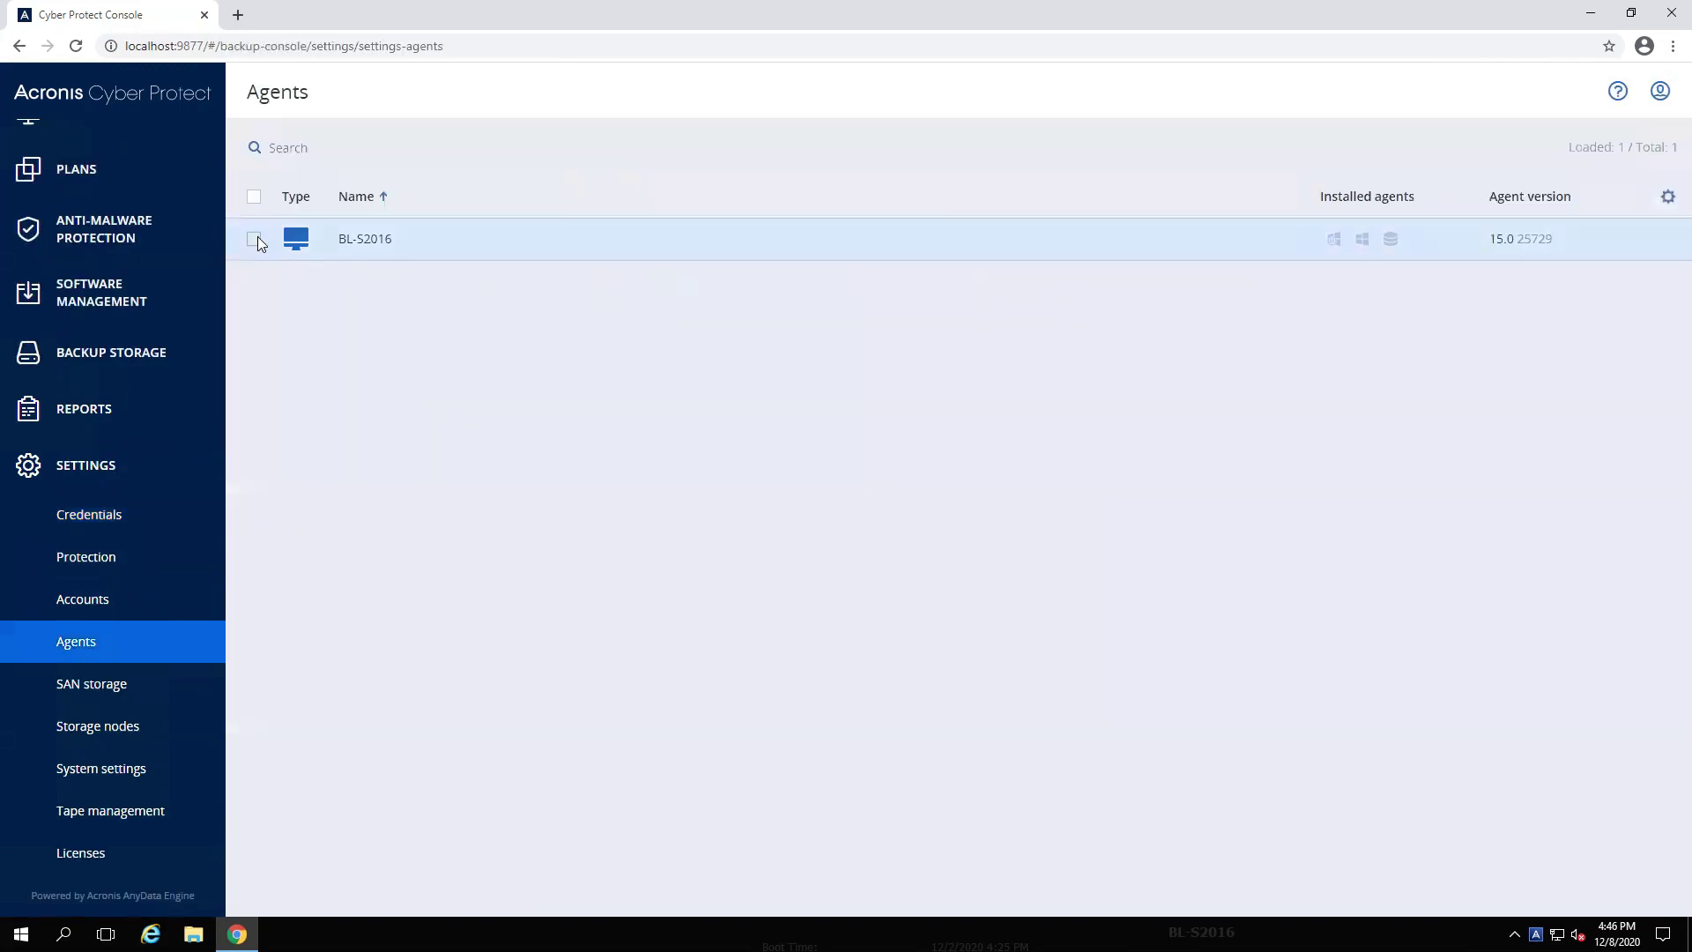
{"action": "left_click", "coordinate": [258, 238]}
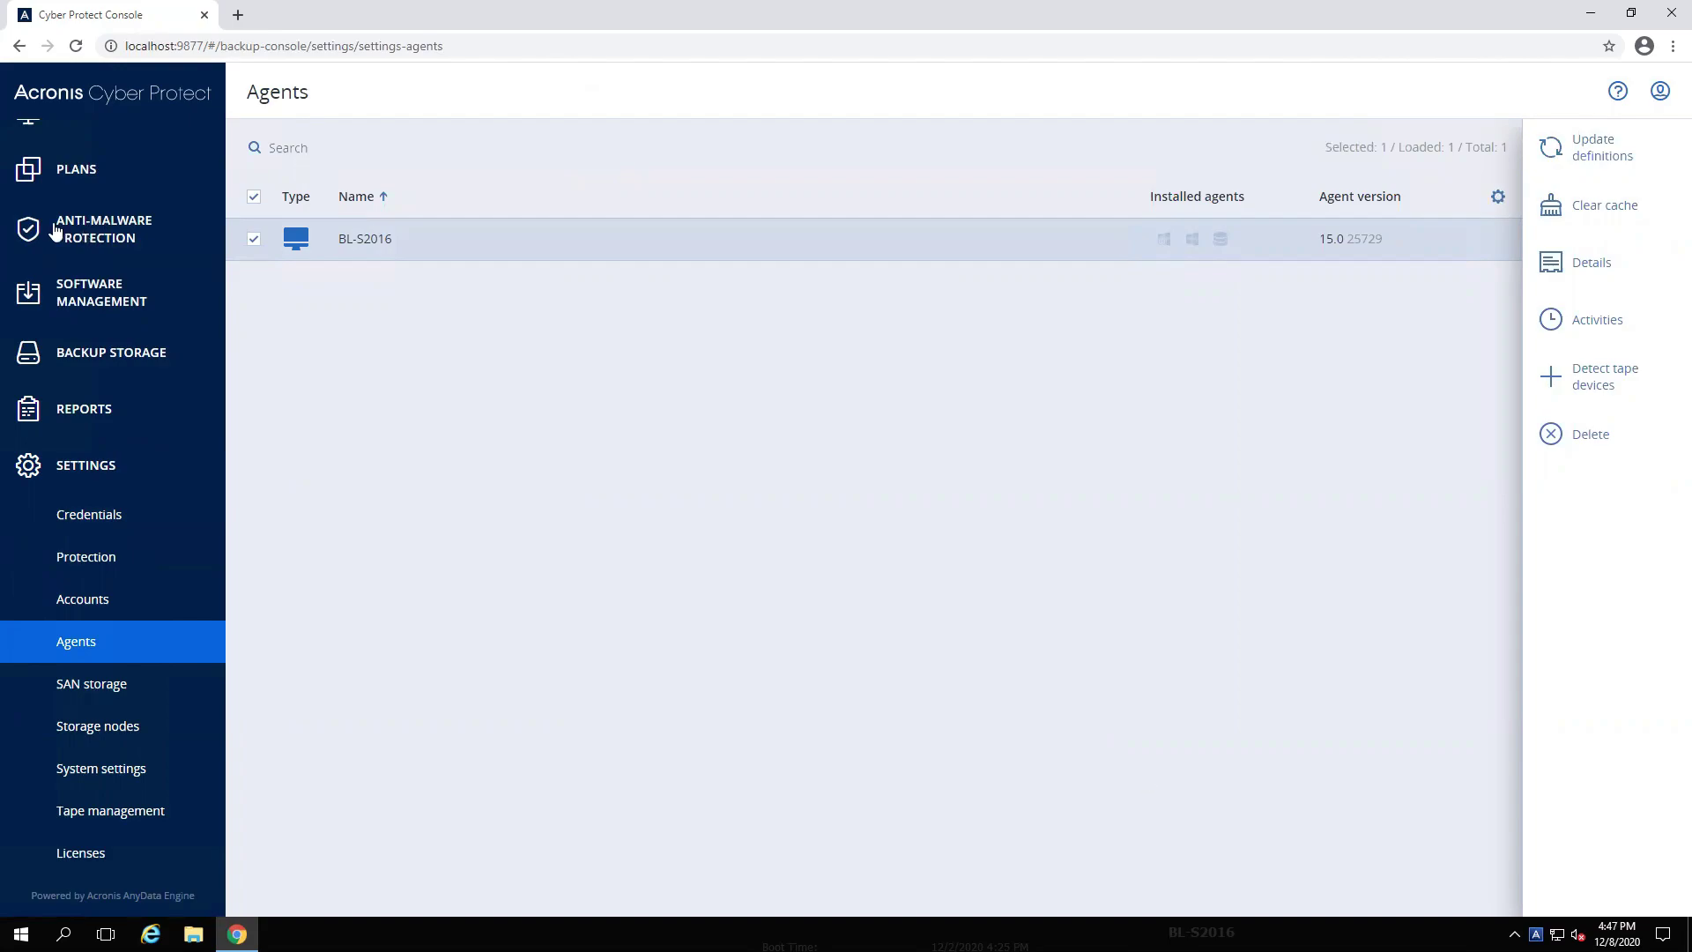
{"action": "scroll", "coordinate": [129, 188], "scroll_direction": "up", "scroll_amount": 2}
{"action": "left_click", "coordinate": [97, 148]}
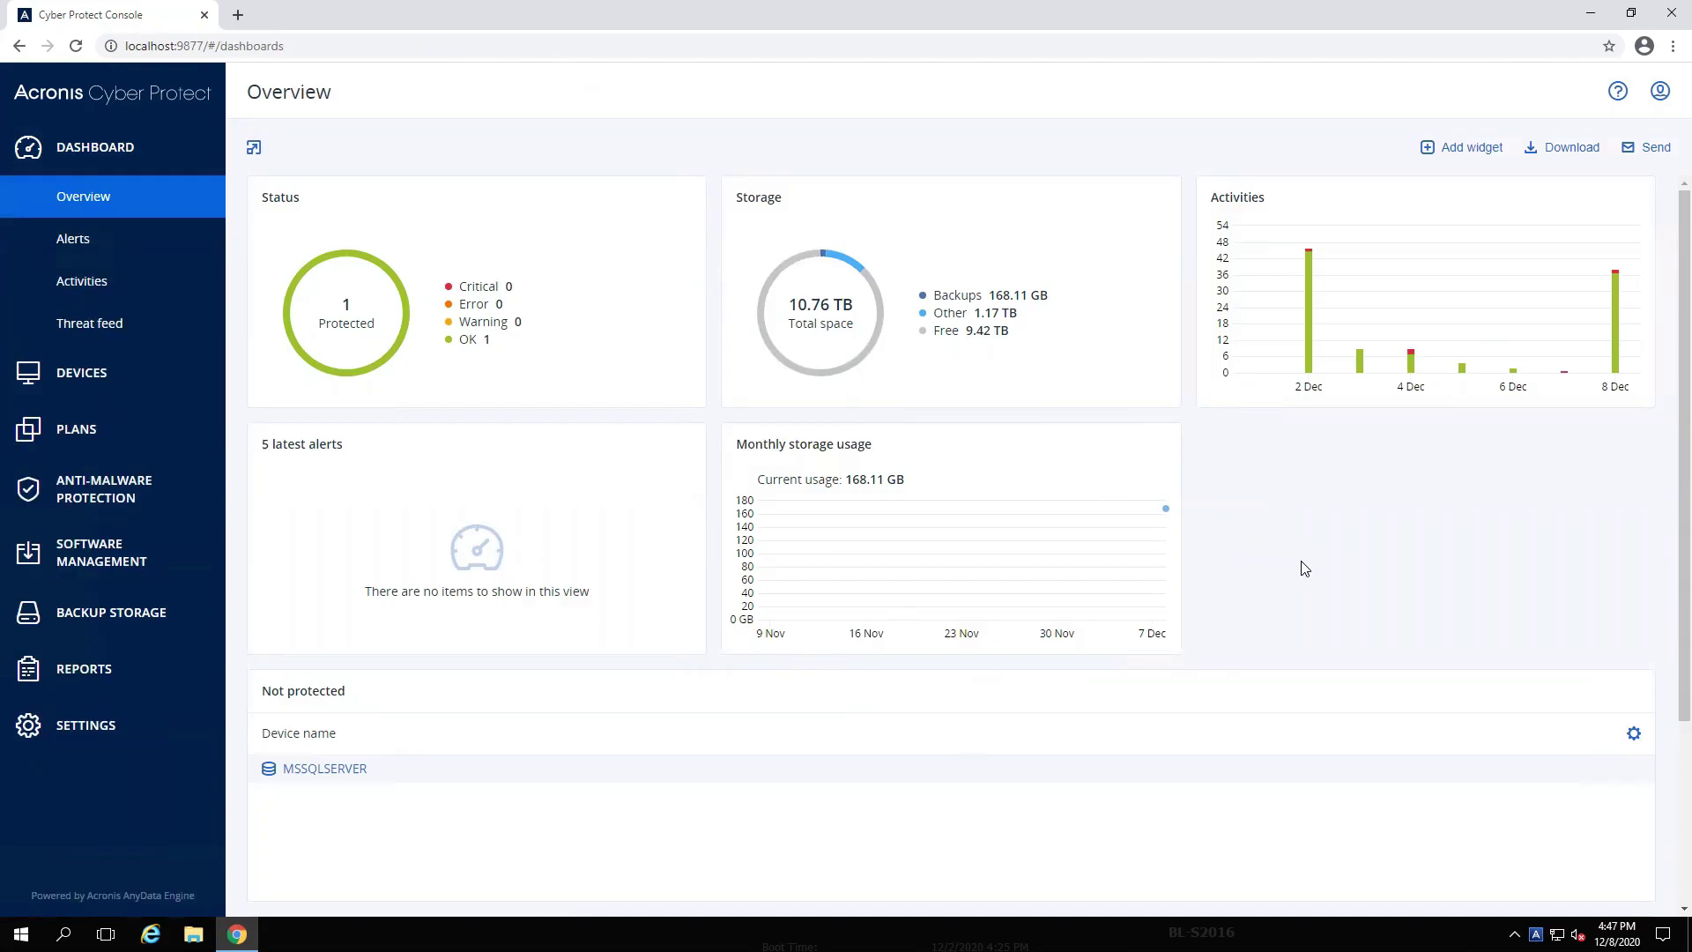